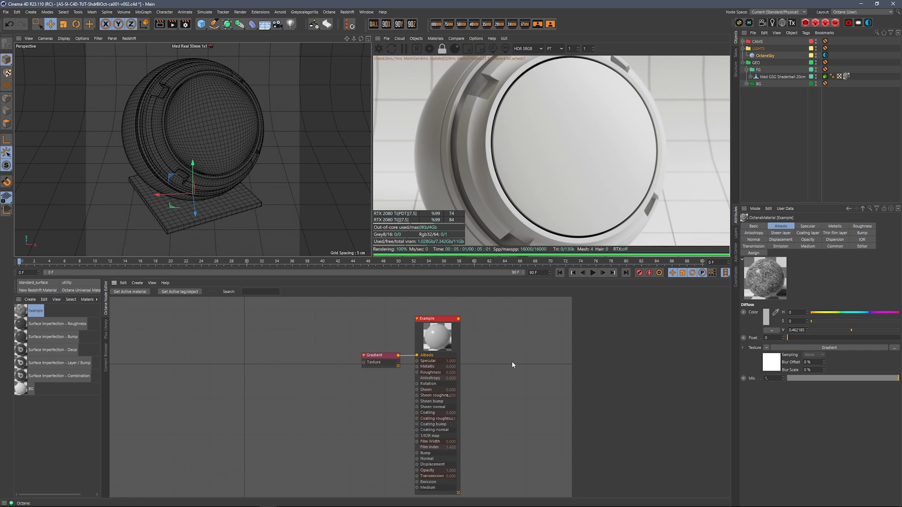
# - Add the Crust 01 surface imperfection texture from the Plus Library to the Example material's node graph beside the Gradient node
pyautogui.click(106, 328)
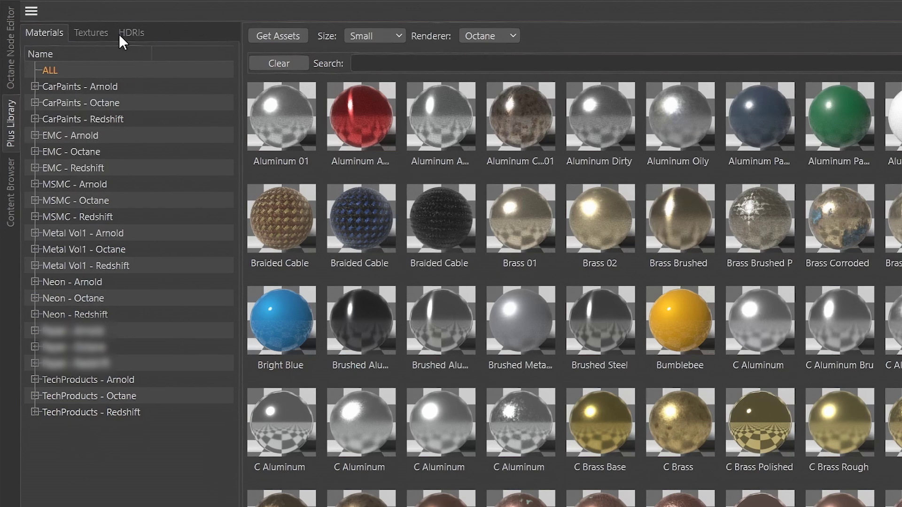
pyautogui.click(94, 34)
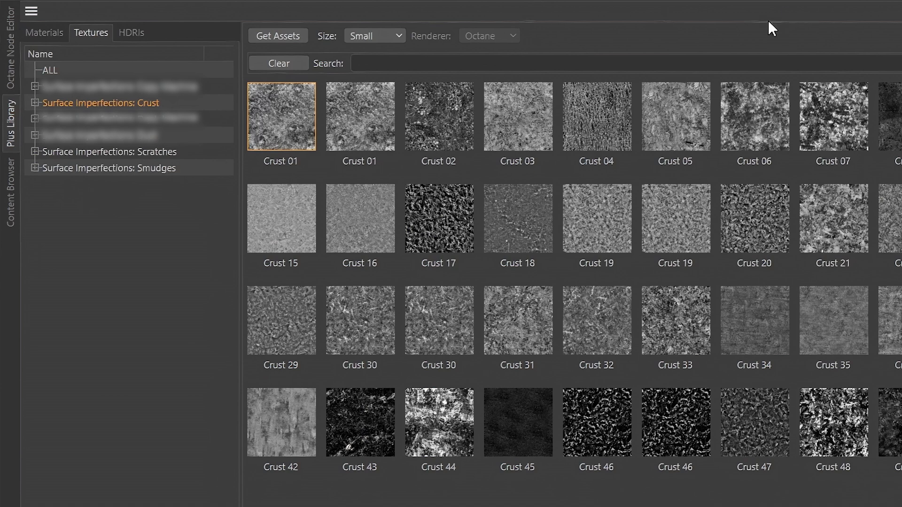
pyautogui.moveTo(294, 113); pyautogui.dragTo(294, 343)
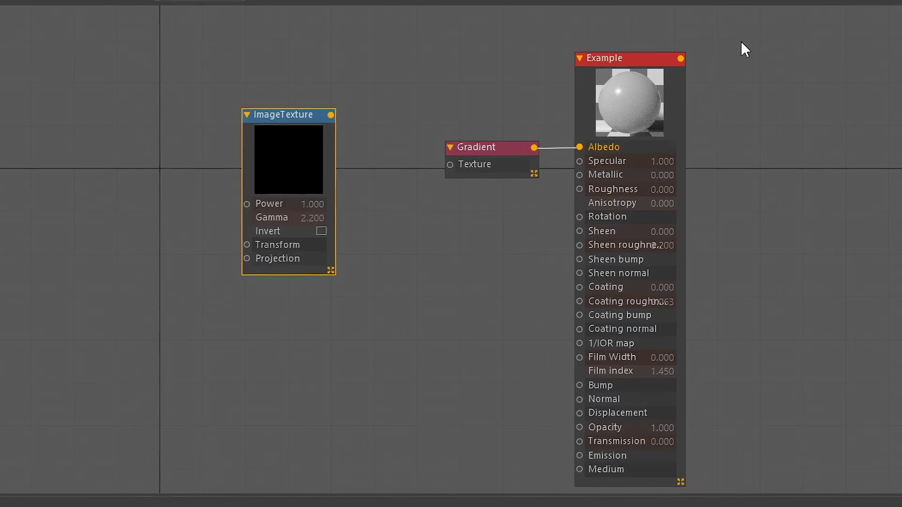
pyautogui.moveTo(292, 133); pyautogui.dragTo(318, 151)
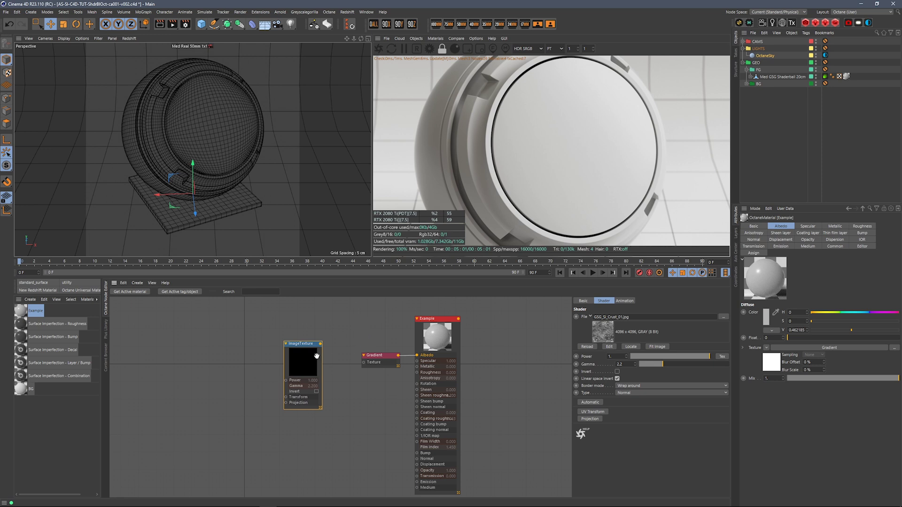
pyautogui.moveTo(312, 354); pyautogui.dragTo(315, 357)
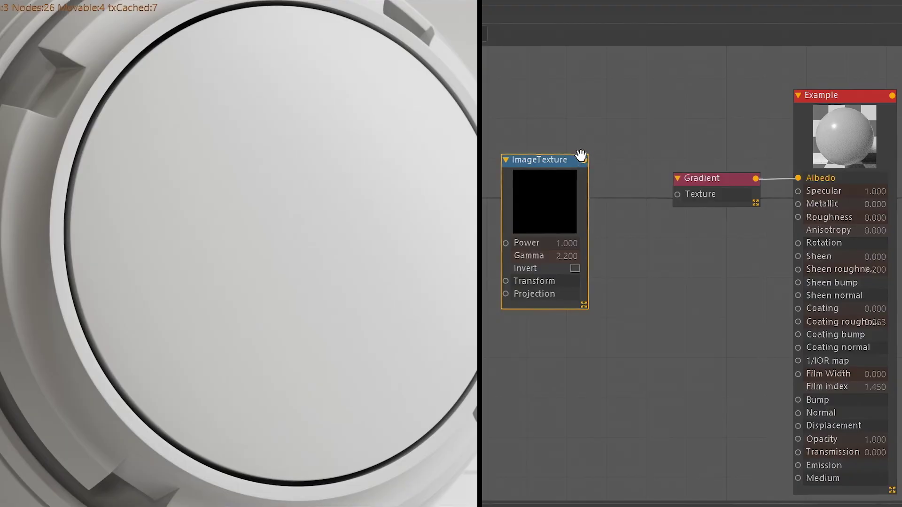
# - Connect the ImageTexture output to the Gradient node's Texture input and reposition the nodes
pyautogui.moveTo(583, 160); pyautogui.dragTo(677, 194)
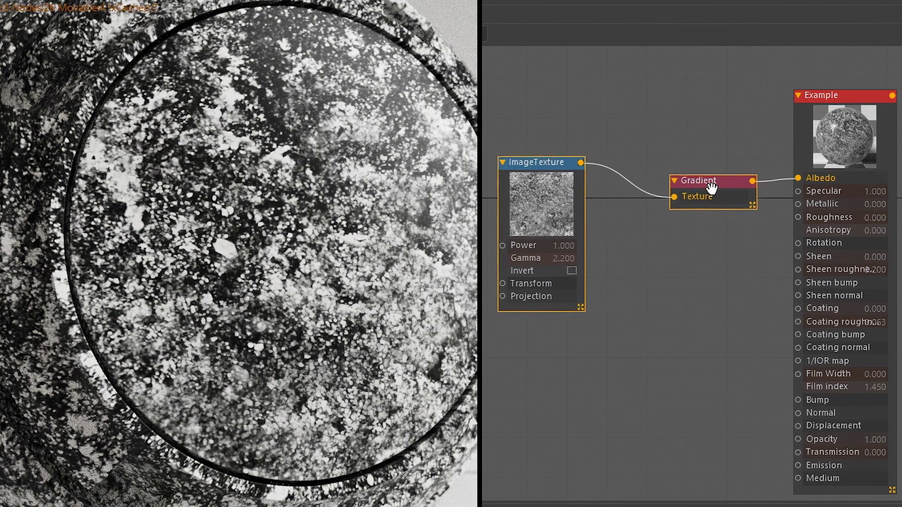
pyautogui.moveTo(684, 179); pyautogui.dragTo(672, 180)
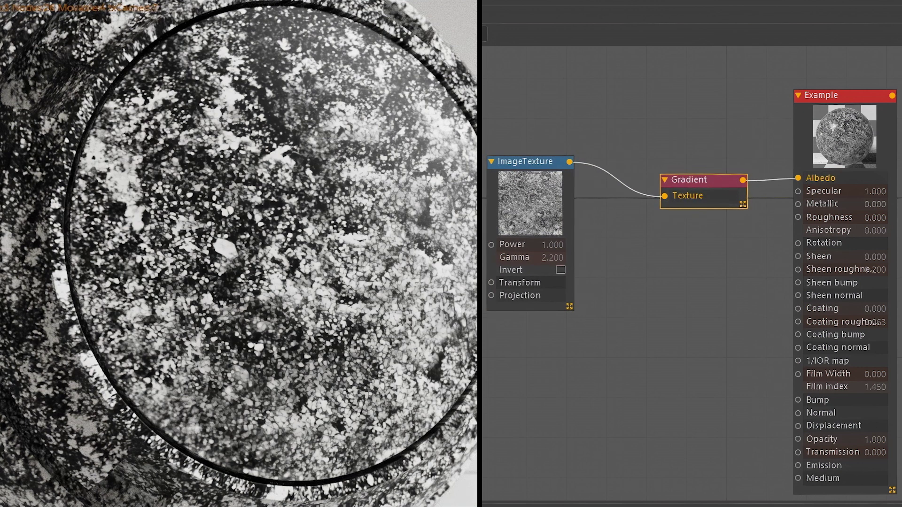
# - Raise the gradient's contrast by moving its black knot to about 29% and its white knot slightly inward
pyautogui.moveTo(704, 182); pyautogui.dragTo(678, 177)
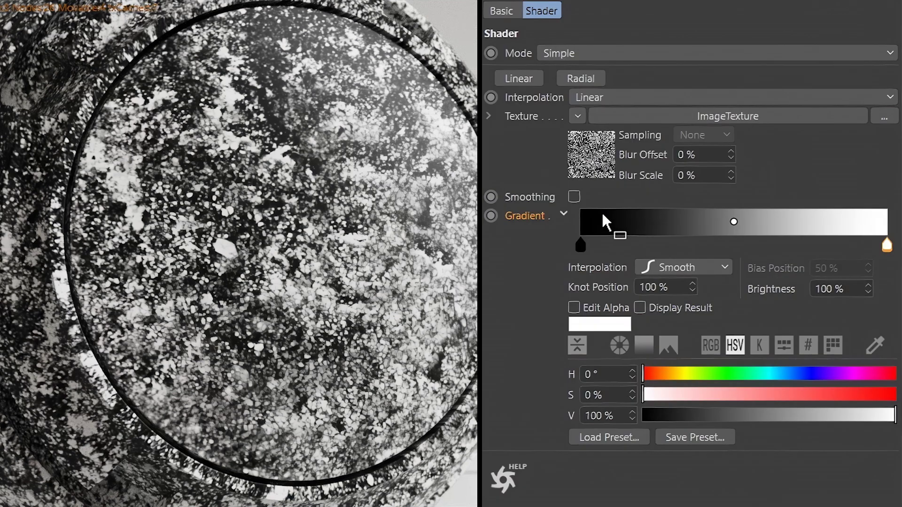
pyautogui.moveTo(582, 245); pyautogui.dragTo(673, 254)
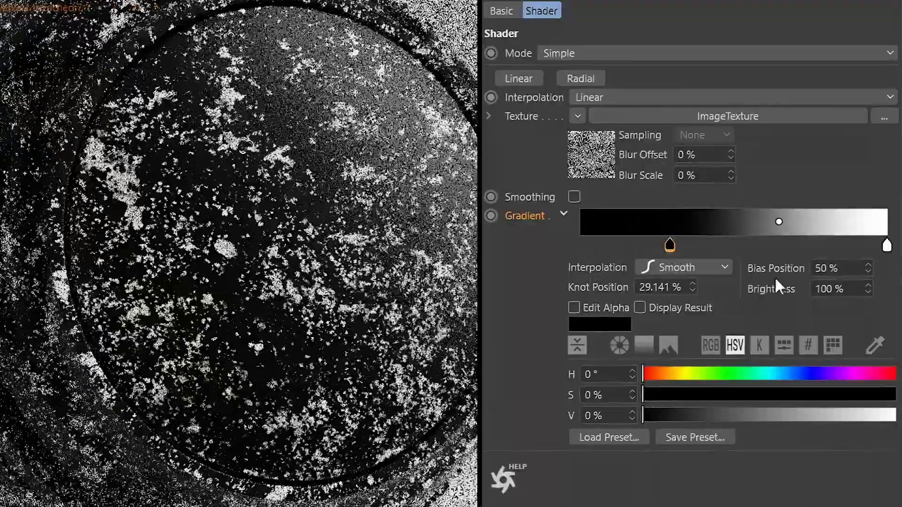
pyautogui.moveTo(886, 245); pyautogui.dragTo(850, 245)
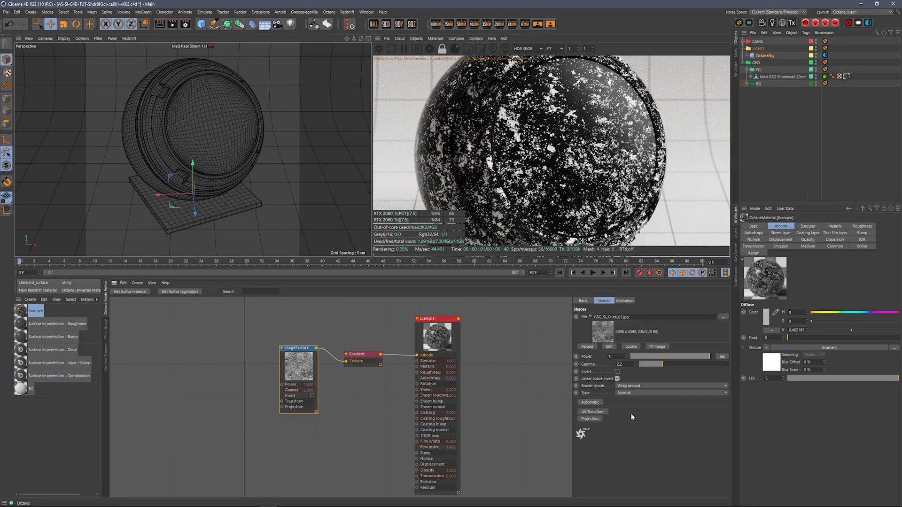
# - Add a UV Transform to the Crust image texture and set its X, Y and Z scale to 0.5
pyautogui.click(593, 411)
pyautogui.click(248, 400)
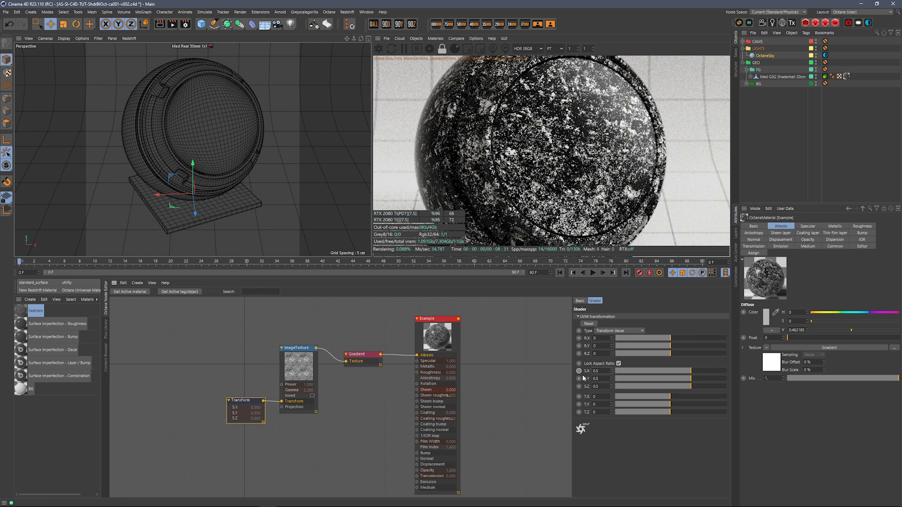
# - Invert the knots of the Gradient node so the black and white ends swap
pyautogui.click(361, 354)
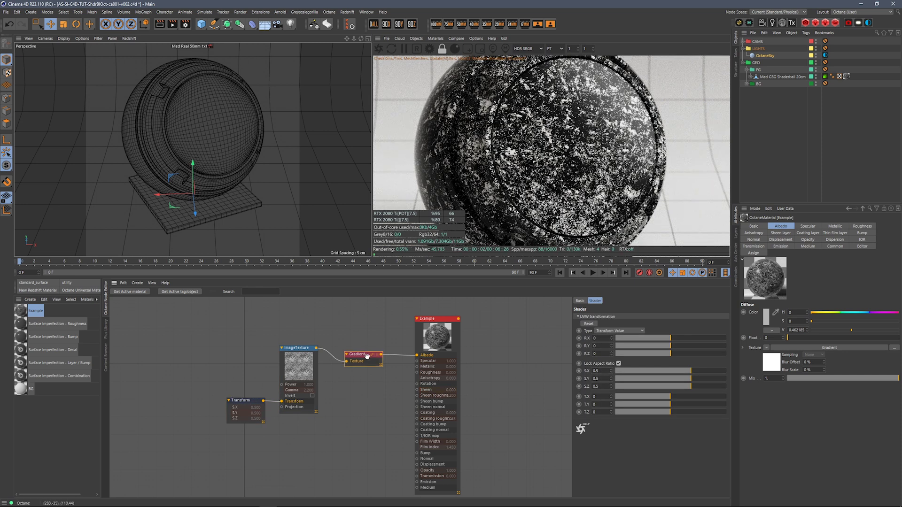
pyautogui.rightClick(630, 386)
pyautogui.click(647, 394)
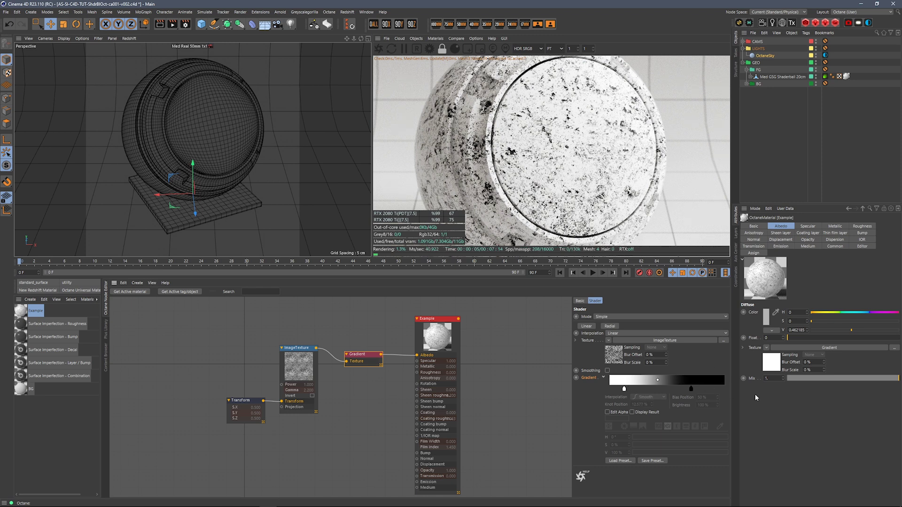
# - Set the gradient's first knot to black and its last knot to a gray with a value of 56%
pyautogui.click(624, 389)
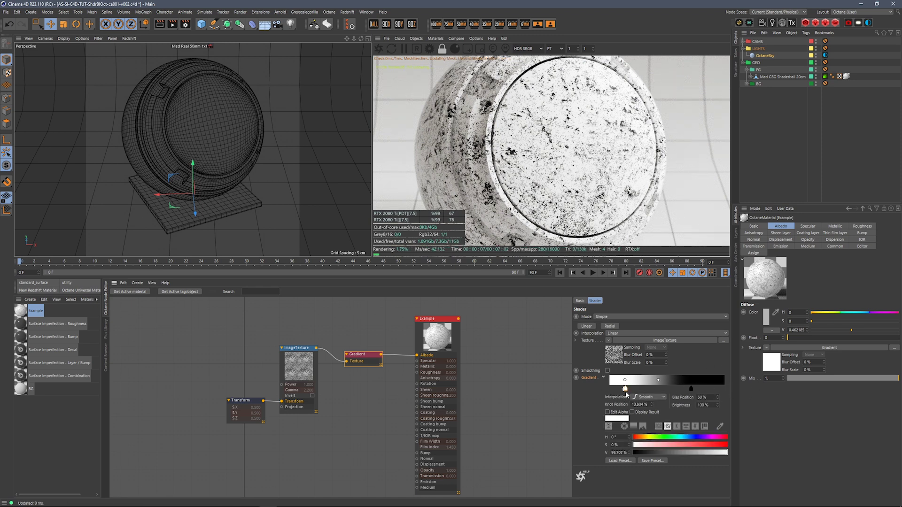
pyautogui.click(622, 413)
pyautogui.click(624, 389)
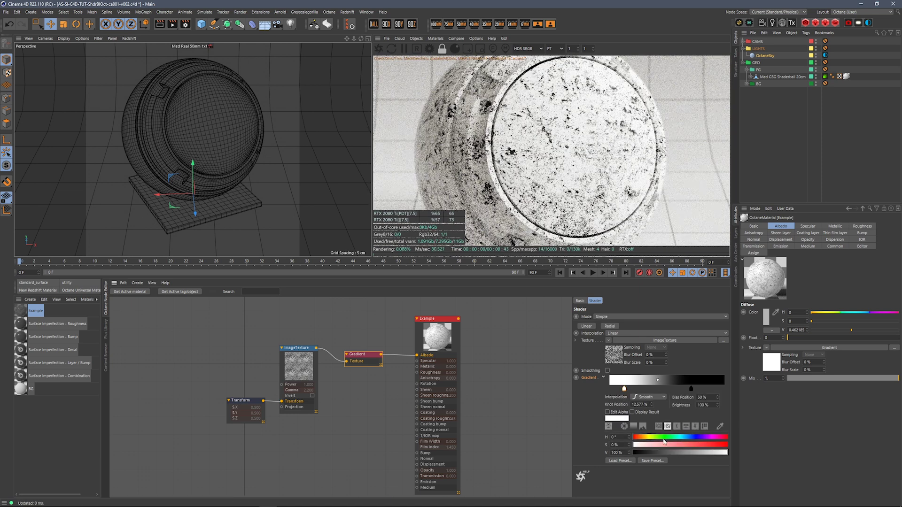
pyautogui.moveTo(651, 451); pyautogui.dragTo(630, 452)
pyautogui.click(691, 390)
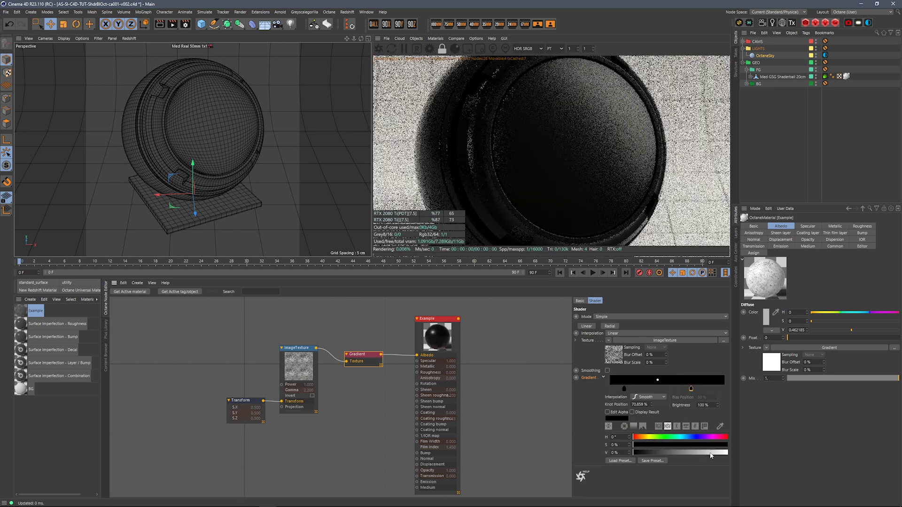
pyautogui.moveTo(710, 452); pyautogui.dragTo(736, 450)
pyautogui.click(685, 452)
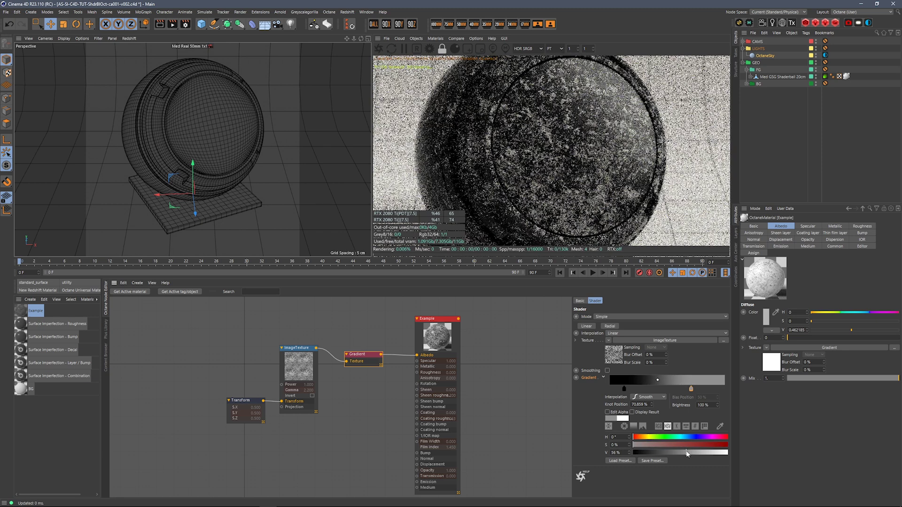
# - Lighten the gradient's black first knot to a darker gray than the last knot
pyautogui.click(625, 388)
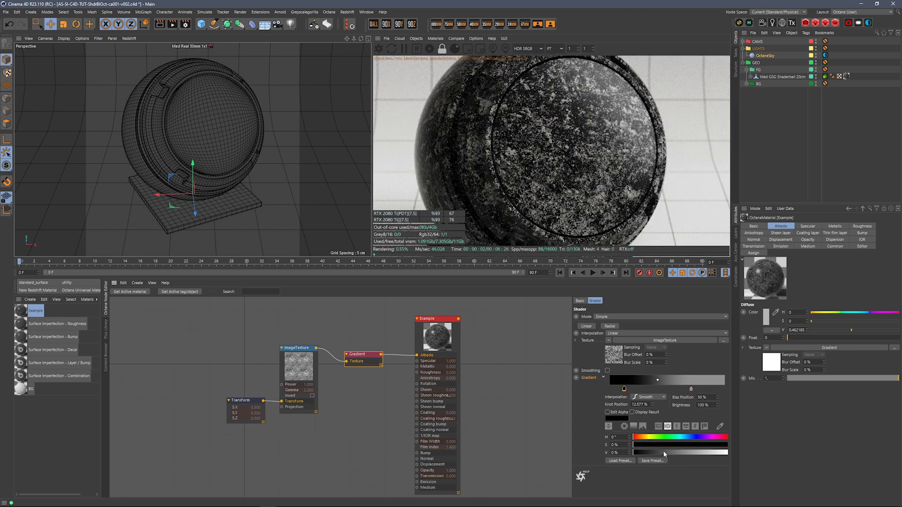
pyautogui.click(664, 452)
pyautogui.moveTo(663, 452); pyautogui.dragTo(675, 452)
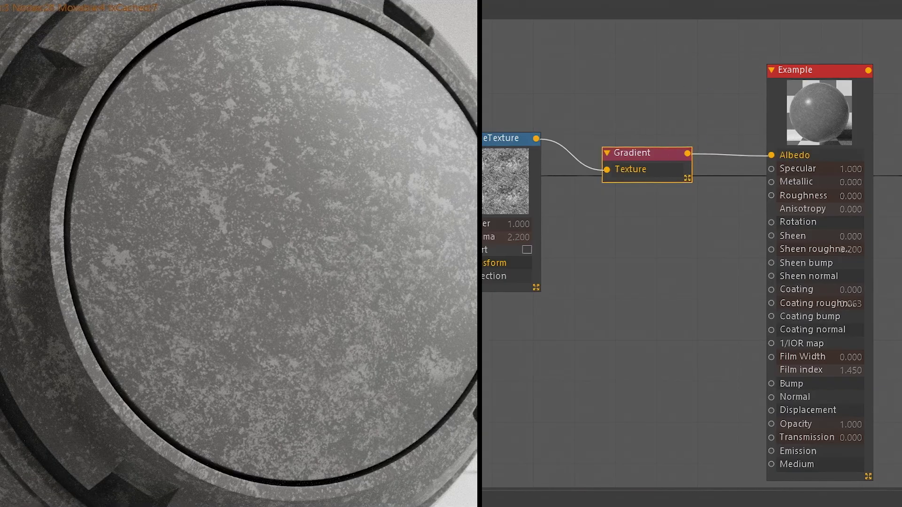
# - Spread the Example material's nodes apart in the node graph and select the ImageTexture node
pyautogui.moveTo(813, 92); pyautogui.dragTo(797, 76)
pyautogui.moveTo(659, 81); pyautogui.dragTo(700, 80, button='middle')
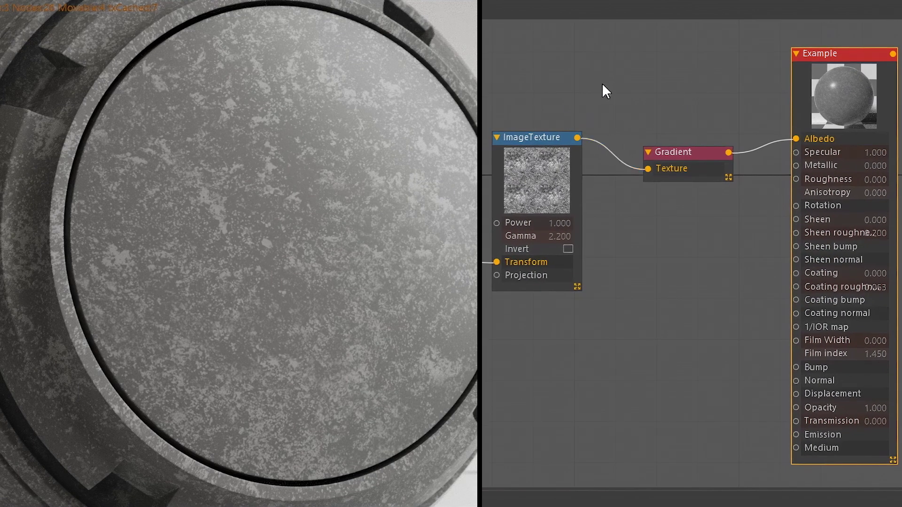
pyautogui.click(540, 178)
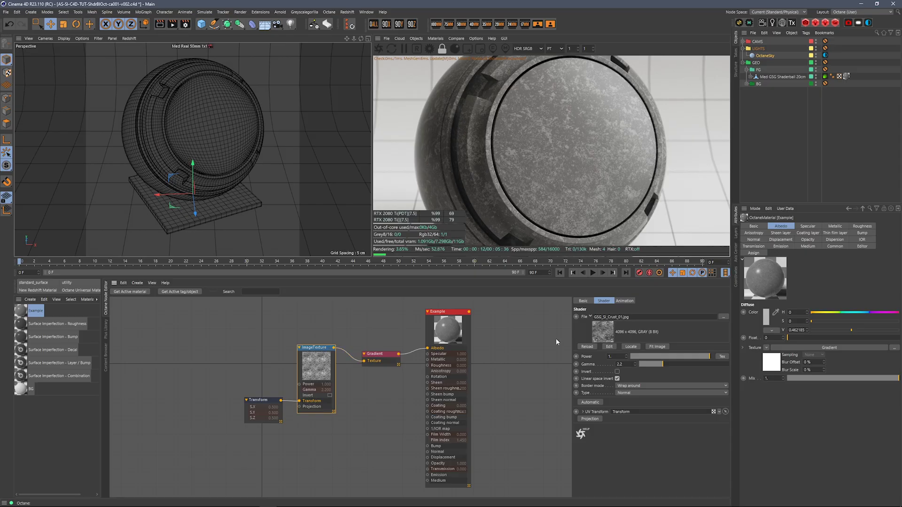
# - Look over the Crust textures in the Plus Library and return to the node graph
pyautogui.click(106, 329)
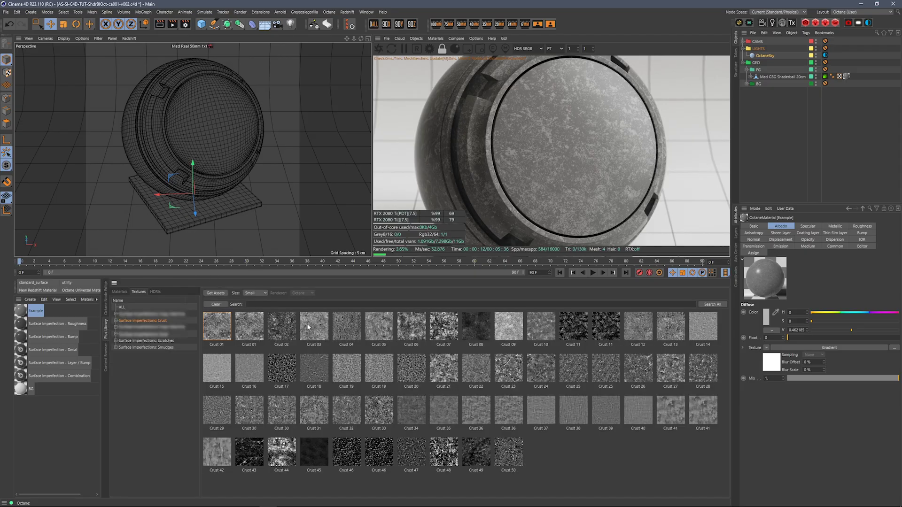
pyautogui.click(105, 297)
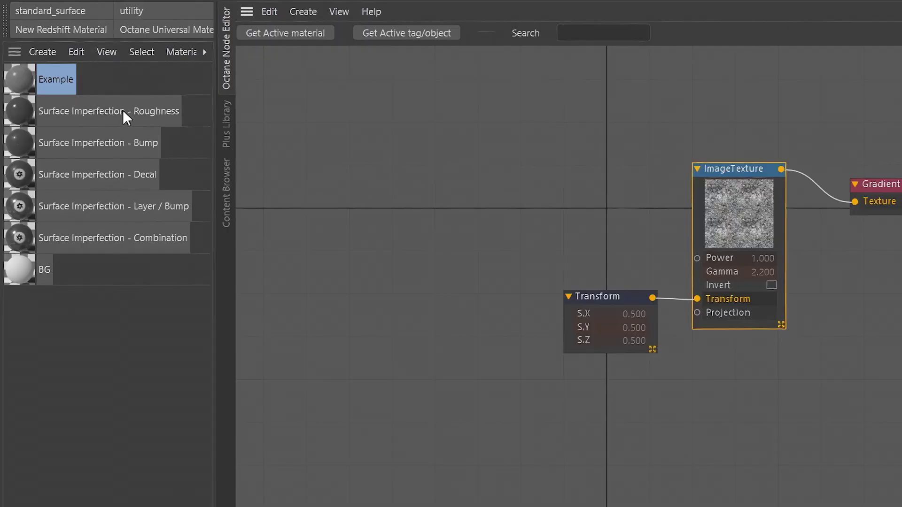
# - Assign the Surface Imperfection - Roughness material to the shader ball and display its node graph
pyautogui.moveTo(122, 109); pyautogui.dragTo(846, 76)
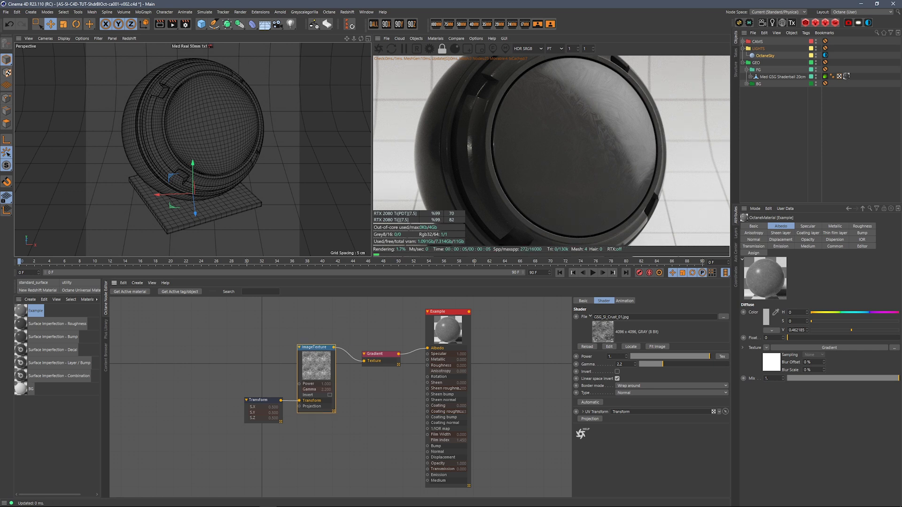
pyautogui.click(77, 323)
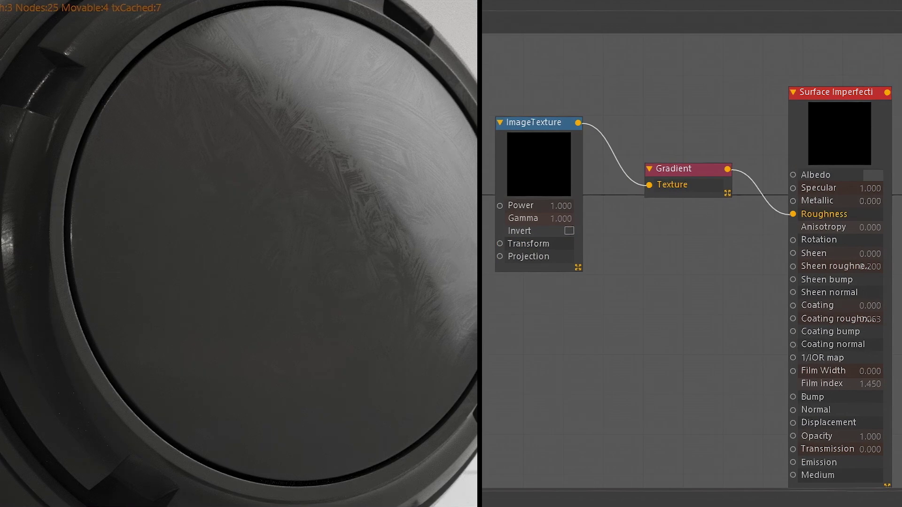
# - Solo the roughness material's ImageTexture node to inspect the smudge map on the shader ball, and clear the solo
pyautogui.rightClick(542, 163)
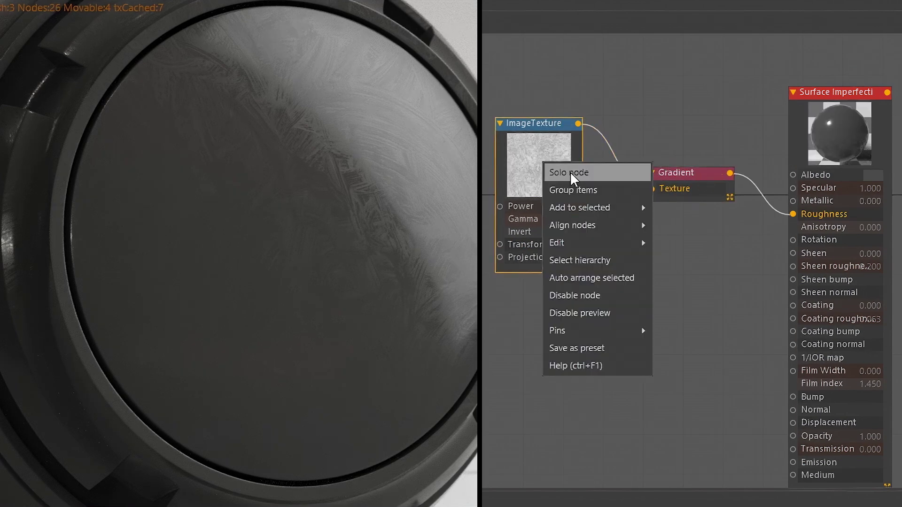
pyautogui.click(569, 172)
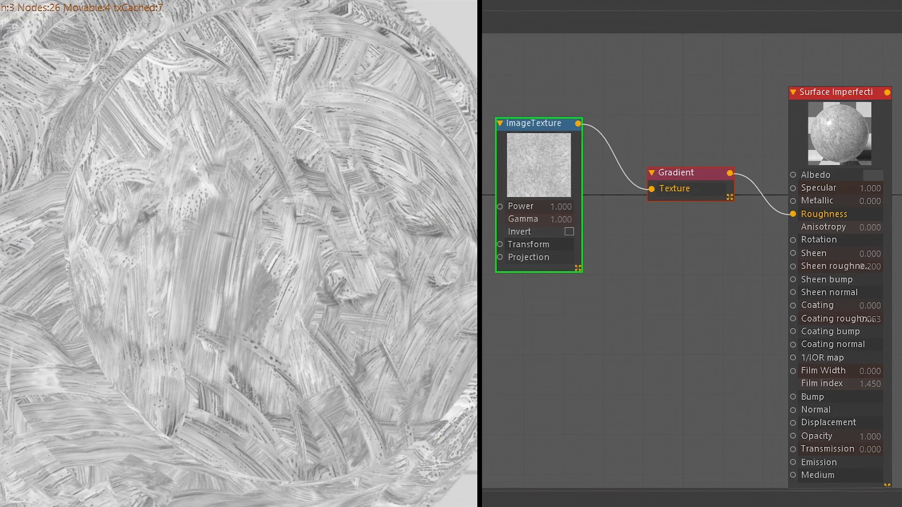
pyautogui.click(700, 173)
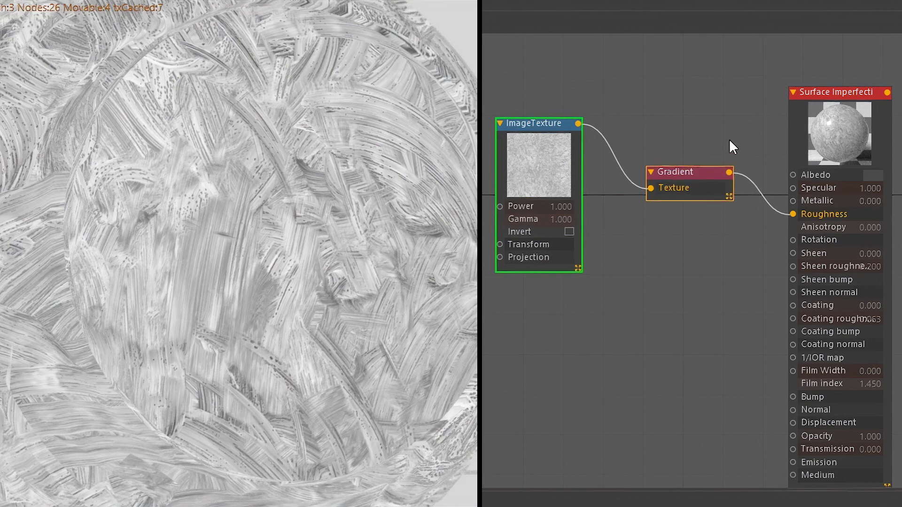
pyautogui.rightClick(535, 179)
pyautogui.click(576, 190)
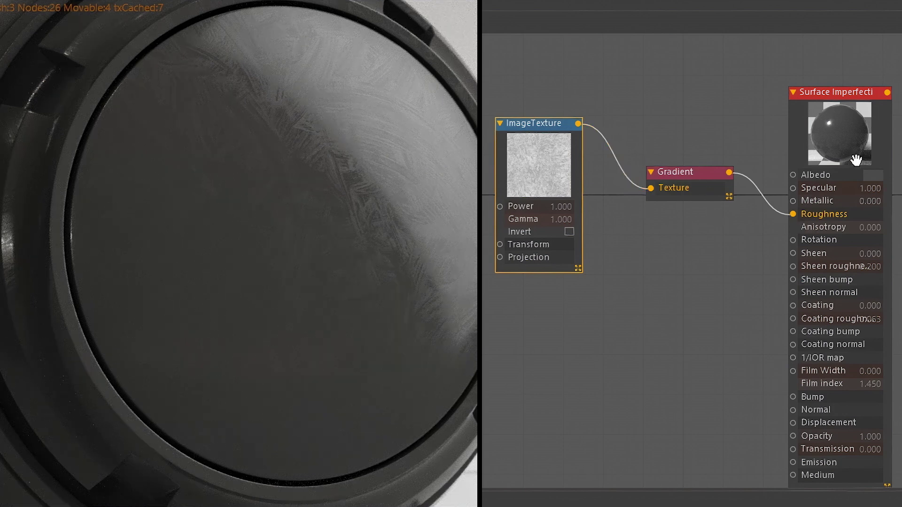
# - Reset the gradient driving the material's roughness to its default black-to-white ramp
pyautogui.click(684, 179)
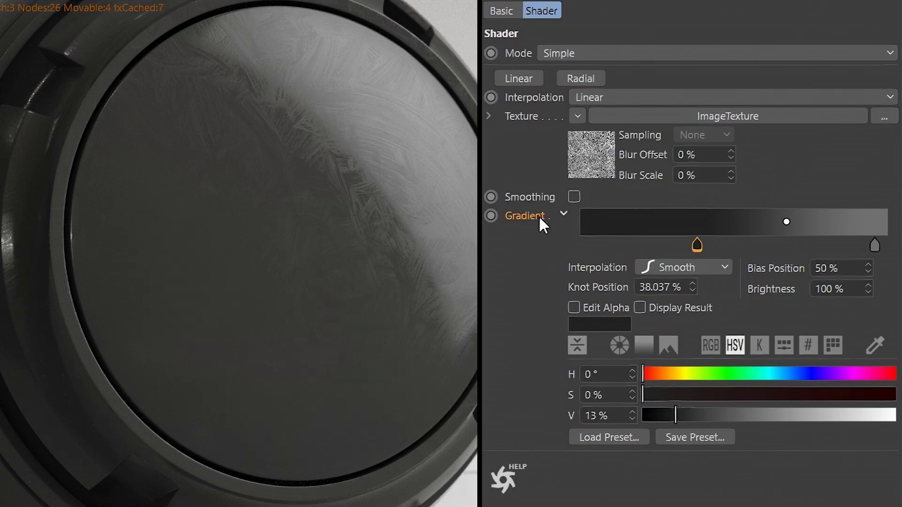
pyautogui.rightClick(539, 217)
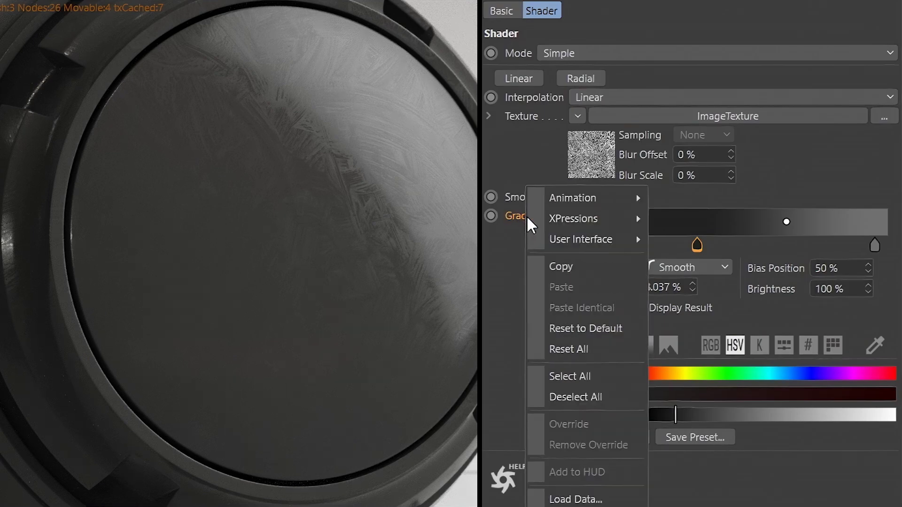
pyautogui.click(582, 327)
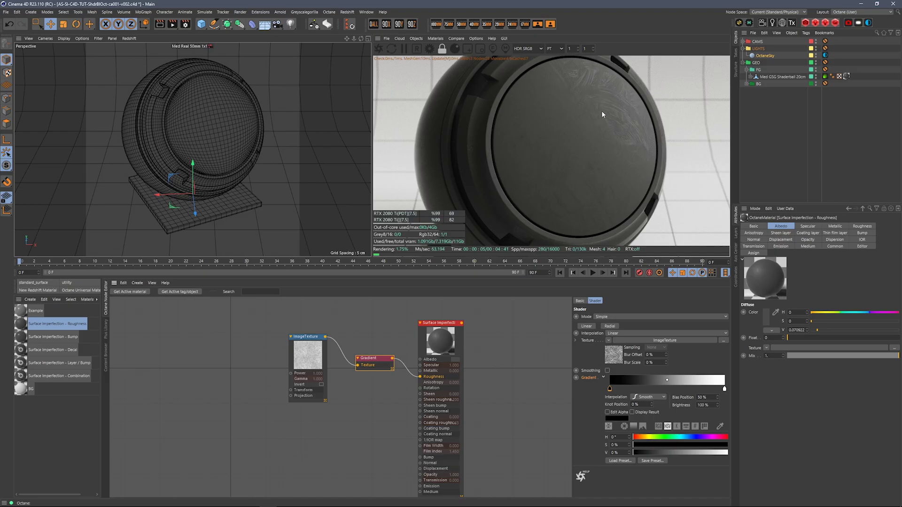
# - Set the gamma of the roughness material's ImageTexture node to 2.2
pyautogui.click(310, 355)
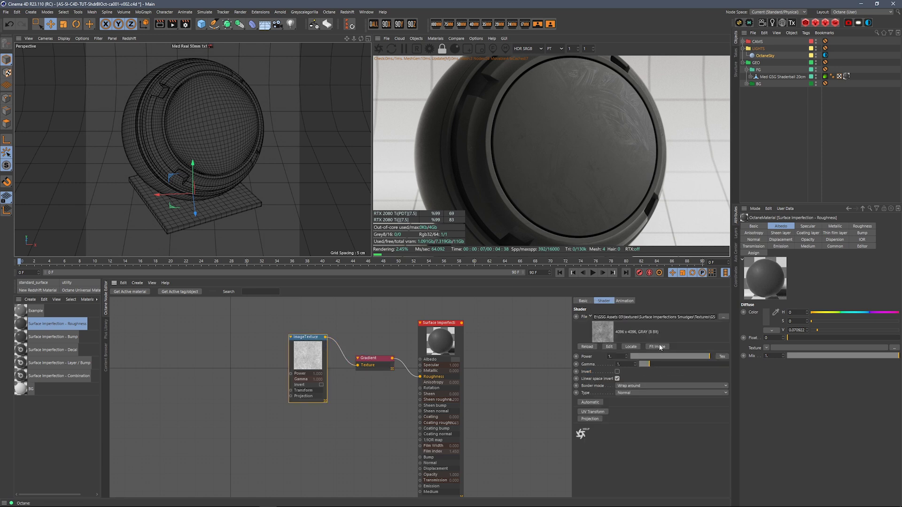
pyautogui.click(618, 364)
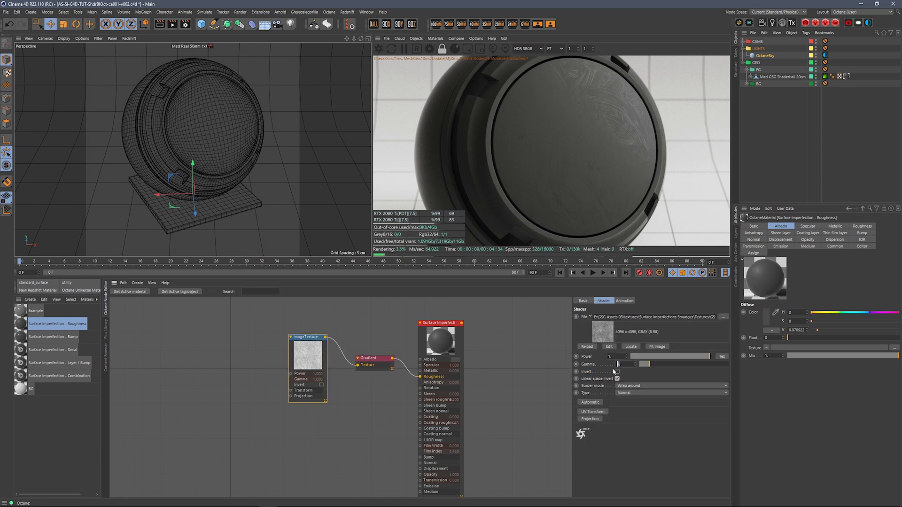
pyautogui.write('2.2')
pyautogui.press('Return')
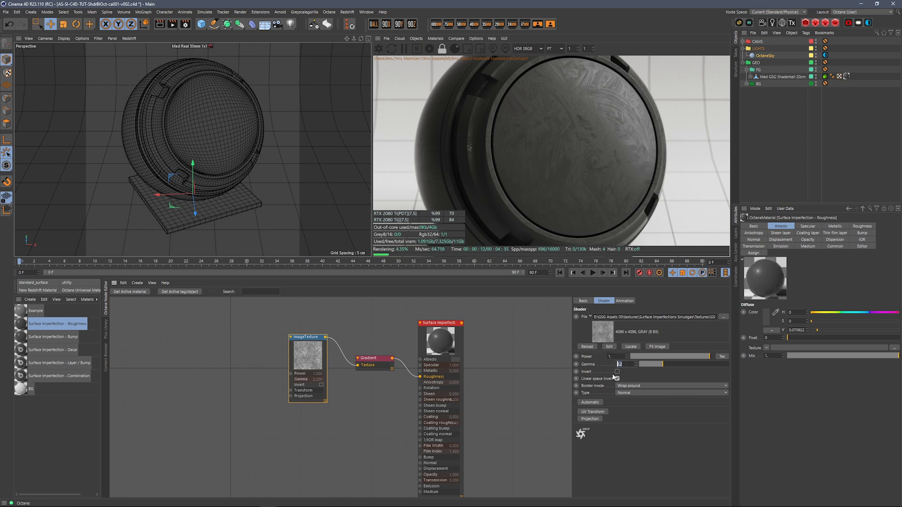
# - Set the gamma of the roughness material's ImageTexture node to 1 and shift the material node slightly up in the graph
pyautogui.press('Return')
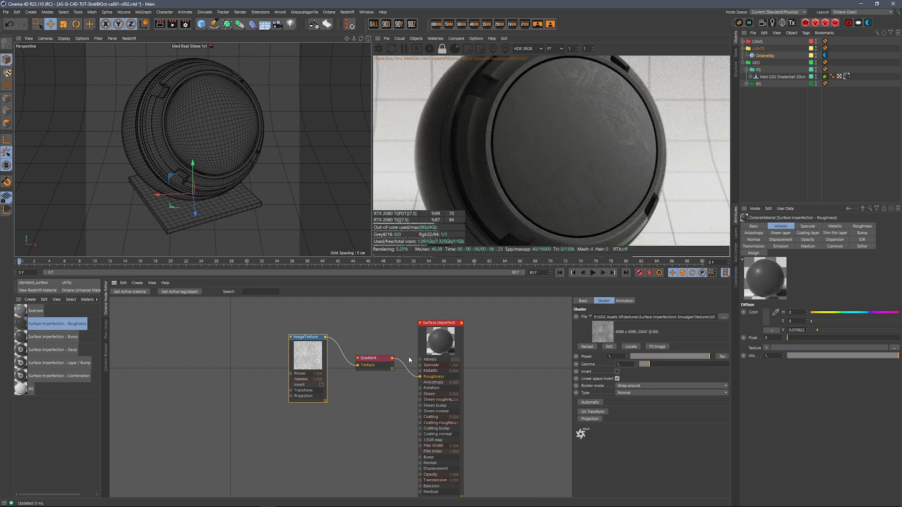
pyautogui.click(378, 360)
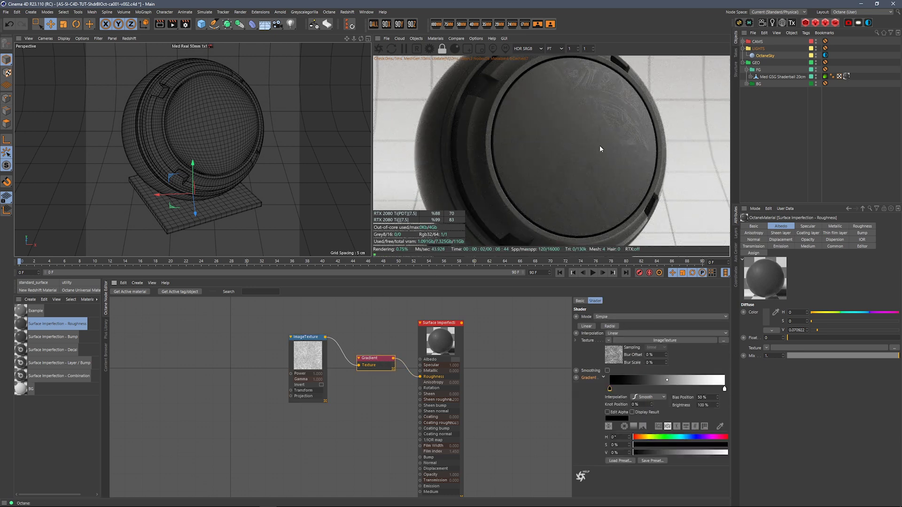
pyautogui.moveTo(449, 344); pyautogui.dragTo(451, 334)
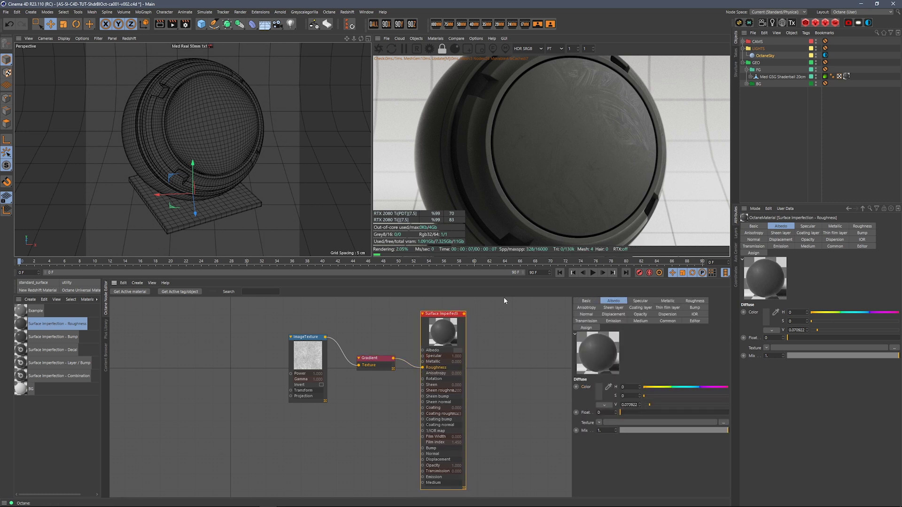
# - Darken the white end knot of the roughness gradient to a value of 47%
pyautogui.click(375, 358)
pyautogui.click(724, 389)
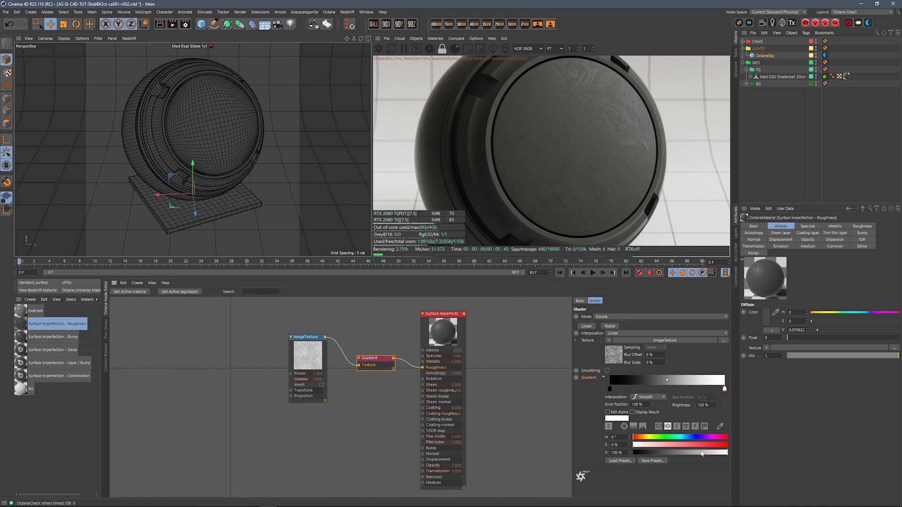
pyautogui.moveTo(703, 454); pyautogui.dragTo(672, 453)
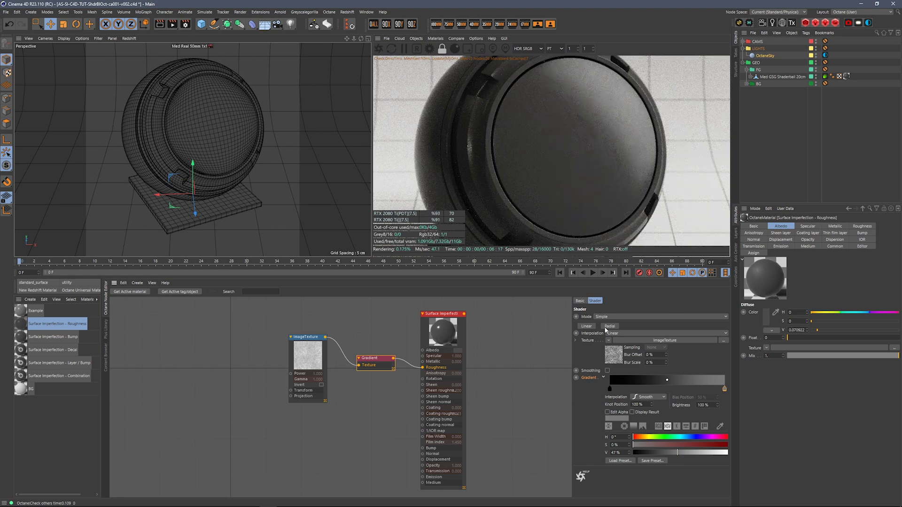
# - Move the roughness gradient's black knot to about 29% and set its brightness value (V) to 8%
pyautogui.moveTo(609, 389); pyautogui.dragTo(643, 390)
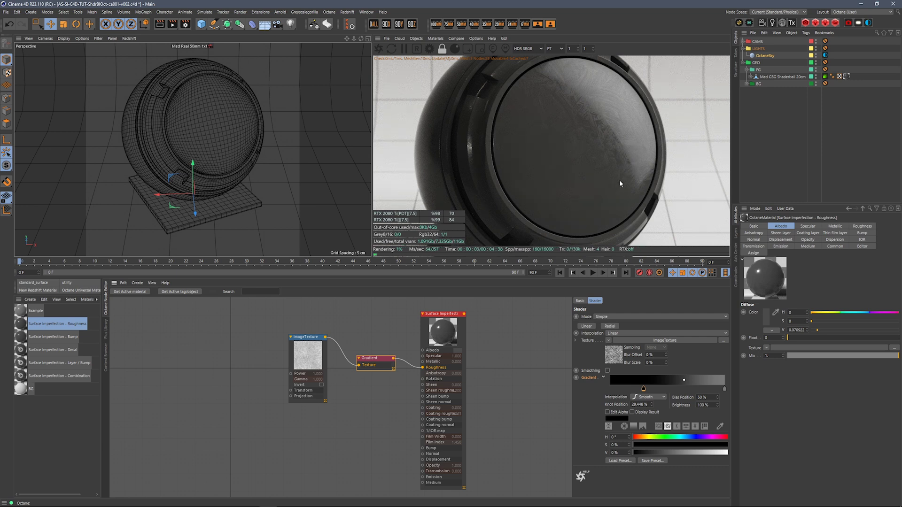
pyautogui.click(645, 453)
pyautogui.moveTo(646, 453); pyautogui.dragTo(647, 453)
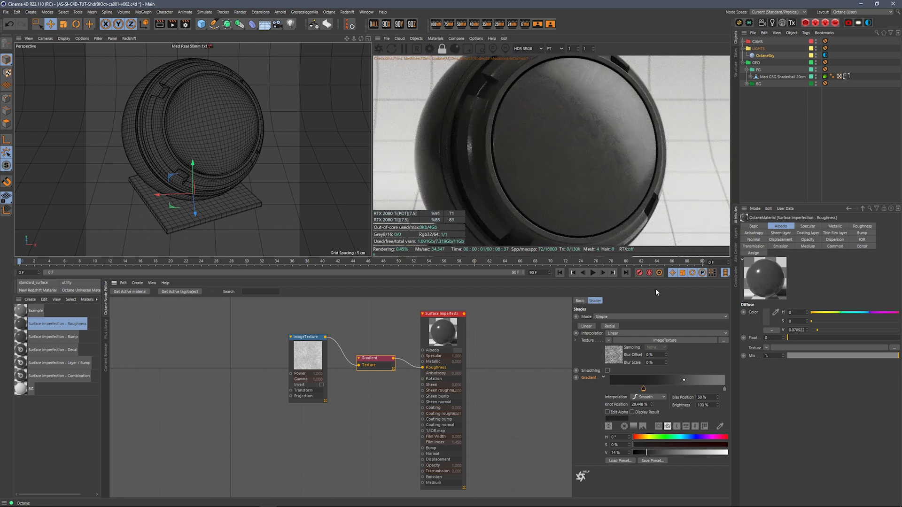
pyautogui.click(639, 452)
pyautogui.click(642, 453)
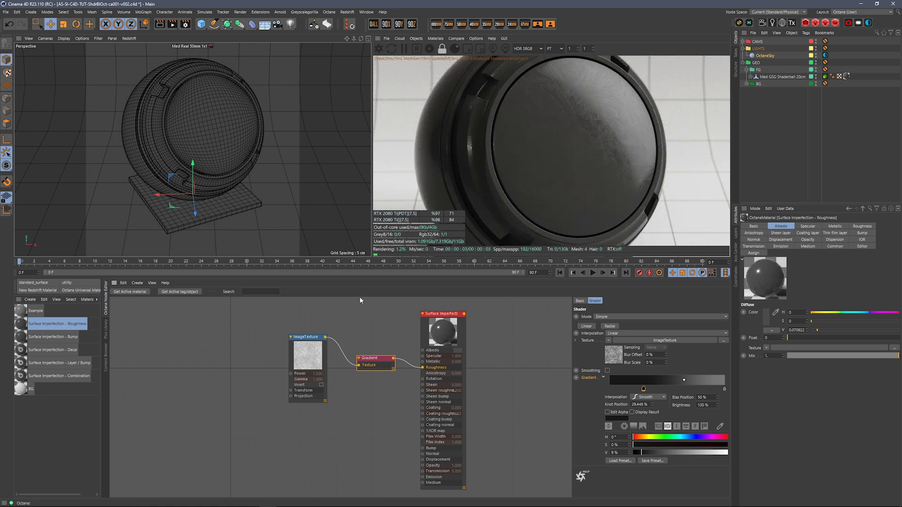
# - Nudge the Gradient and material nodes, look over the Crust textures in the Plus Library, and return to the node graph
pyautogui.moveTo(440, 316); pyautogui.dragTo(445, 311)
pyautogui.moveTo(396, 354); pyautogui.dragTo(397, 350)
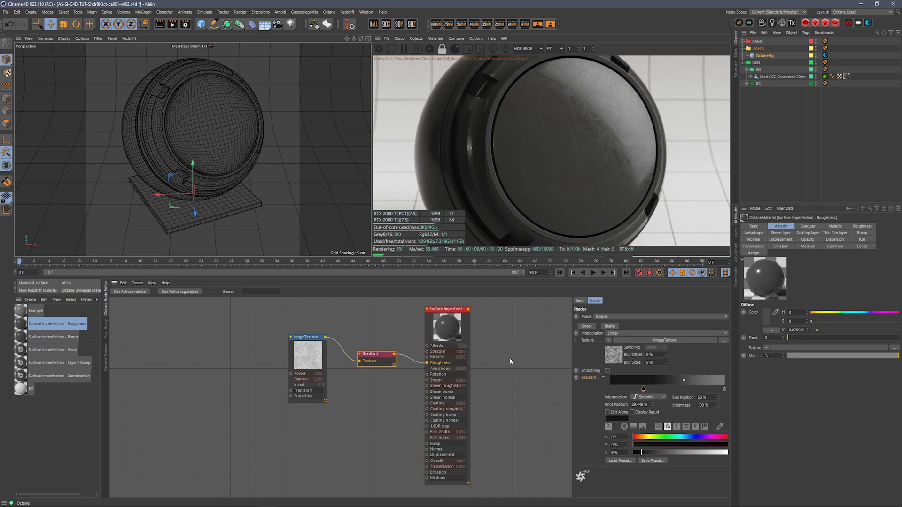
pyautogui.click(106, 332)
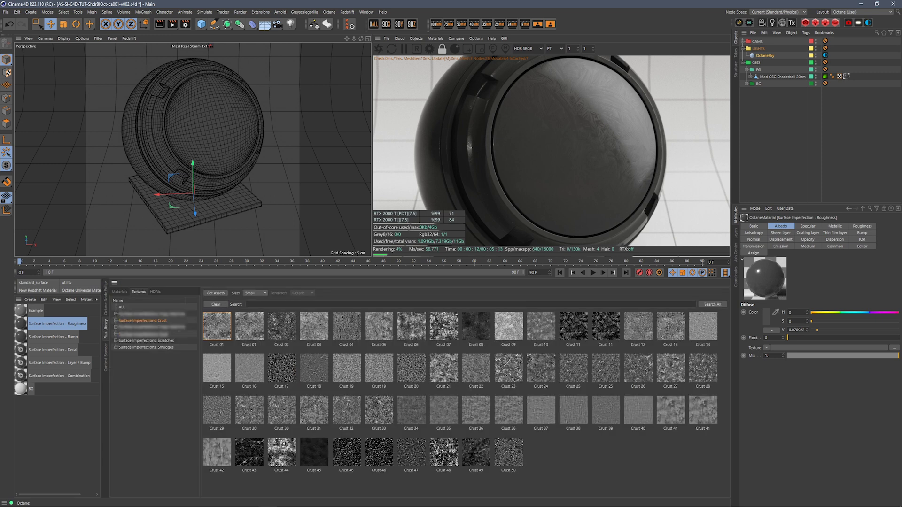
pyautogui.click(105, 294)
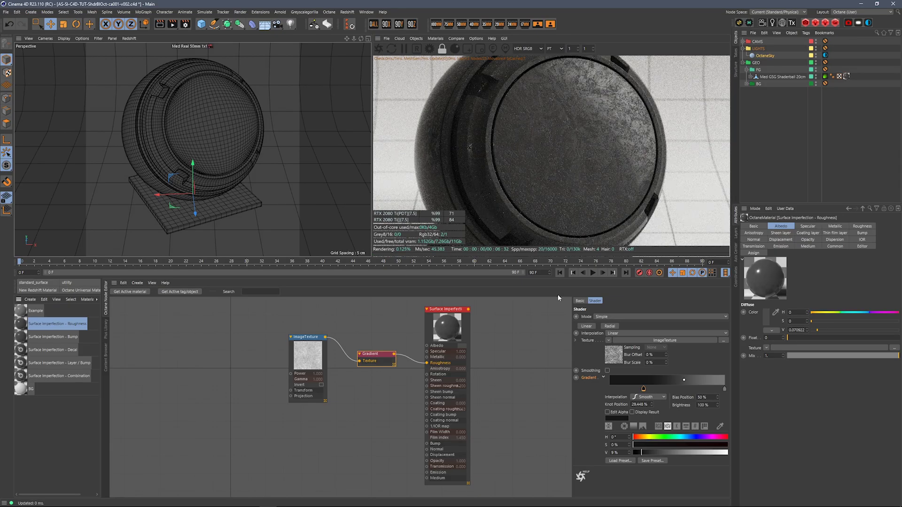
# - Assign the Surface Imperfection - Bump material to the shader ball and display its node graph
pyautogui.click(80, 335)
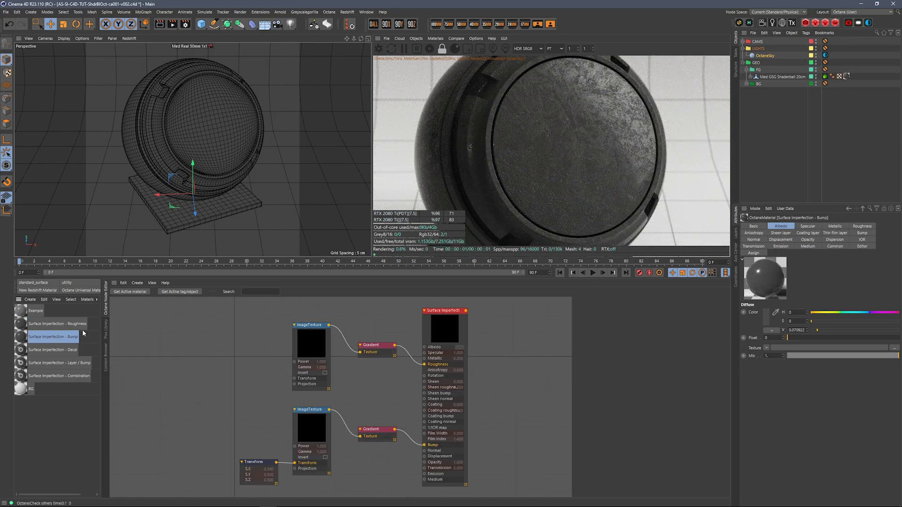
pyautogui.click(132, 291)
pyautogui.moveTo(389, 382); pyautogui.dragTo(412, 378, button='middle')
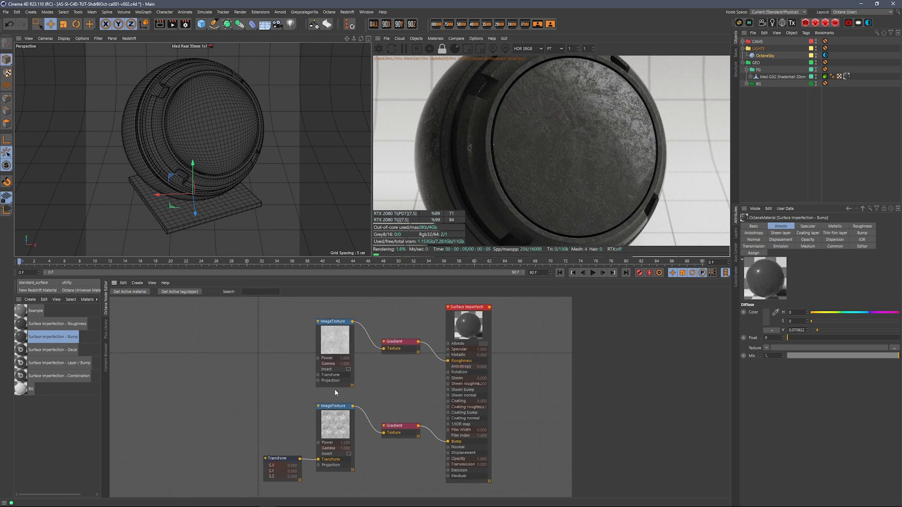
# - Check the crust ImageTexture node and reset the gradient driving the material's bump to its default black-to-white ramp
pyautogui.click(347, 416)
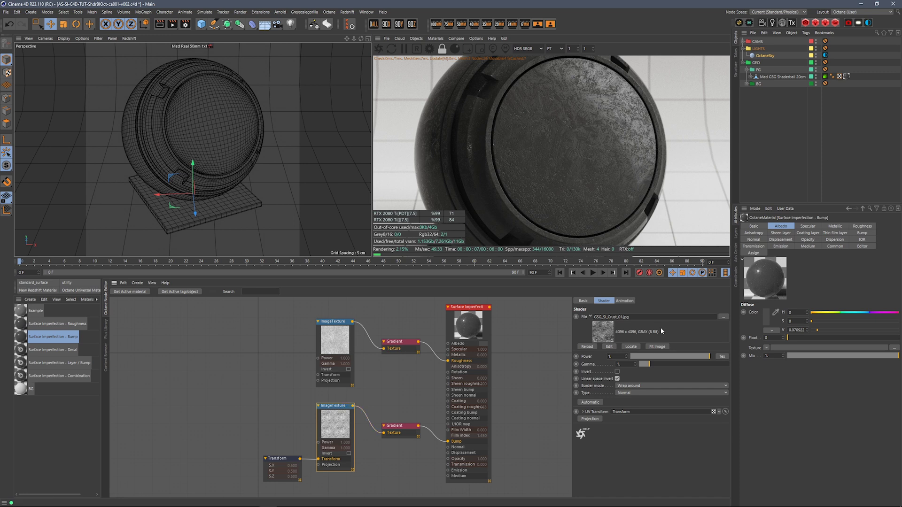
pyautogui.click(397, 428)
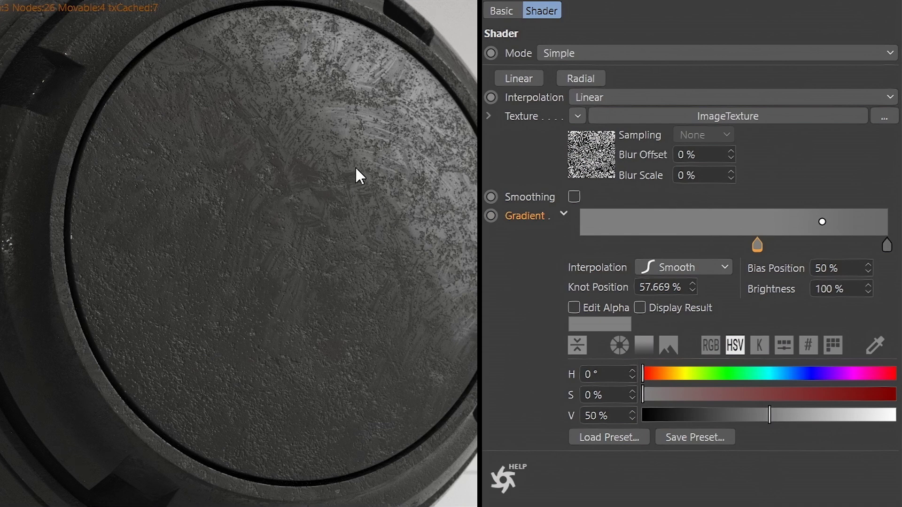
pyautogui.rightClick(527, 219)
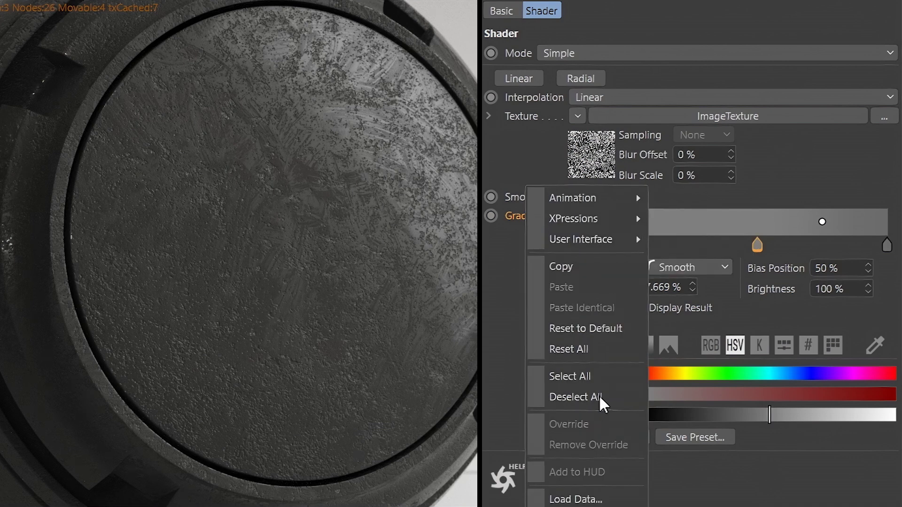
pyautogui.click(581, 331)
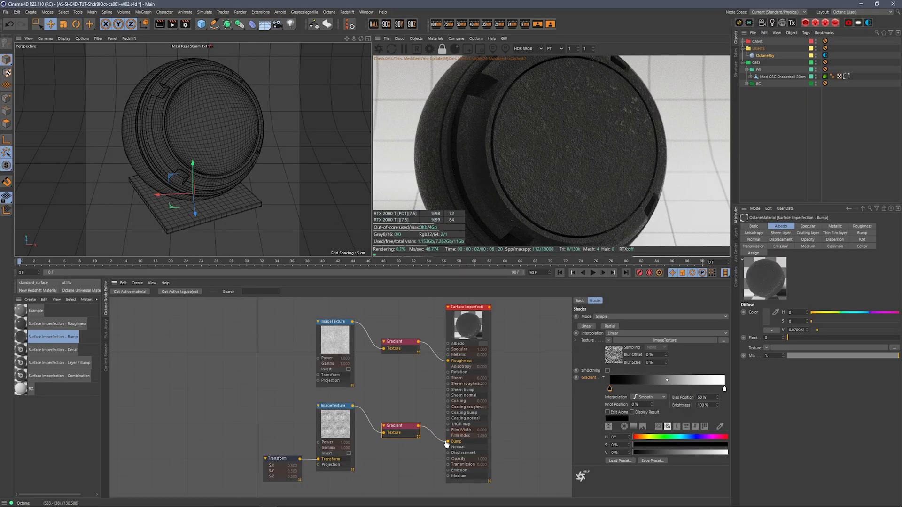
# - Reduce the bump gradient's contrast by setting the black knot's value to 39% and the white knot's value to 44%
pyautogui.click(724, 389)
pyautogui.click(684, 452)
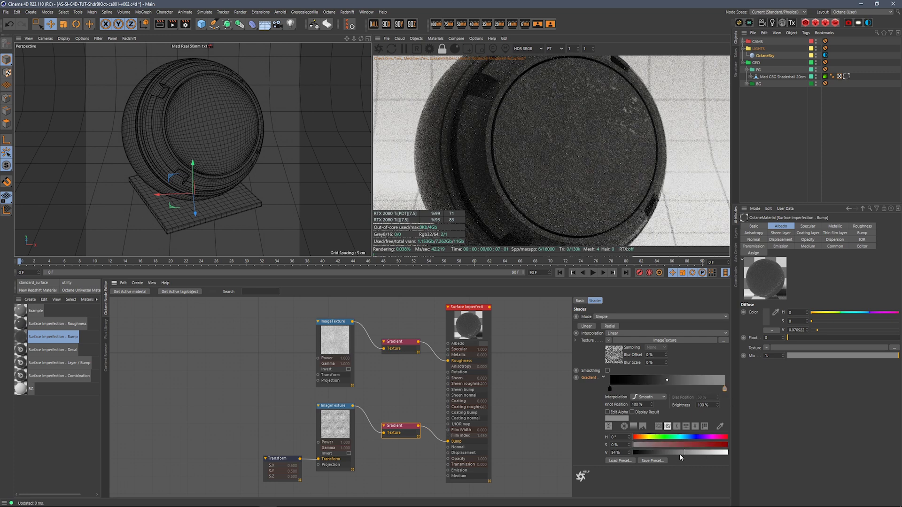
pyautogui.click(610, 389)
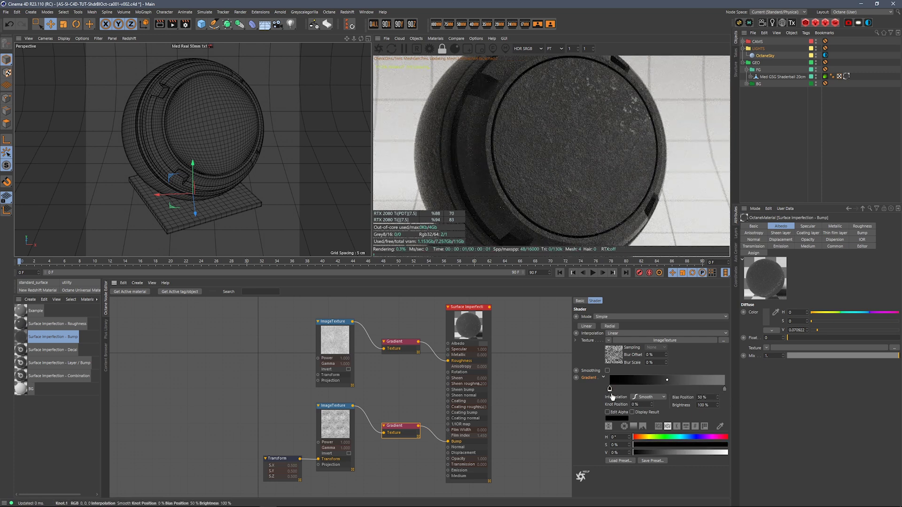
pyautogui.click(662, 452)
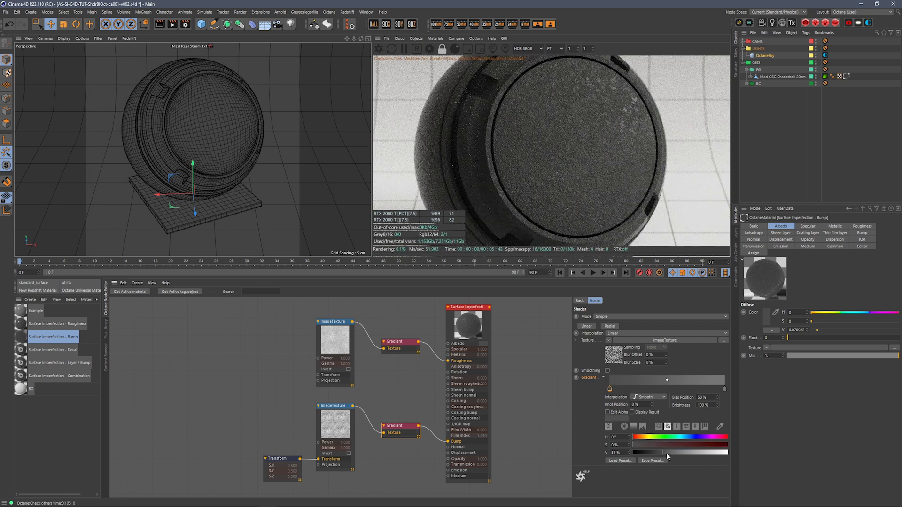
pyautogui.moveTo(667, 456); pyautogui.dragTo(671, 453)
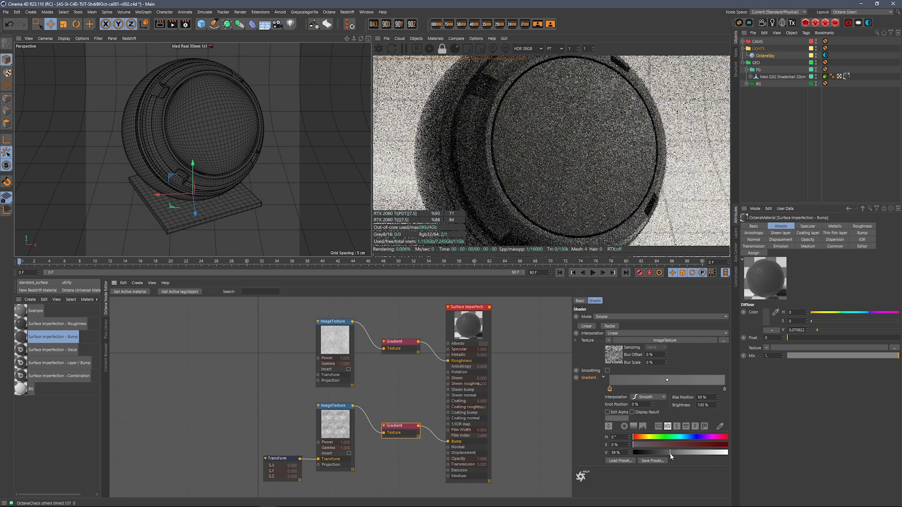
pyautogui.click(724, 389)
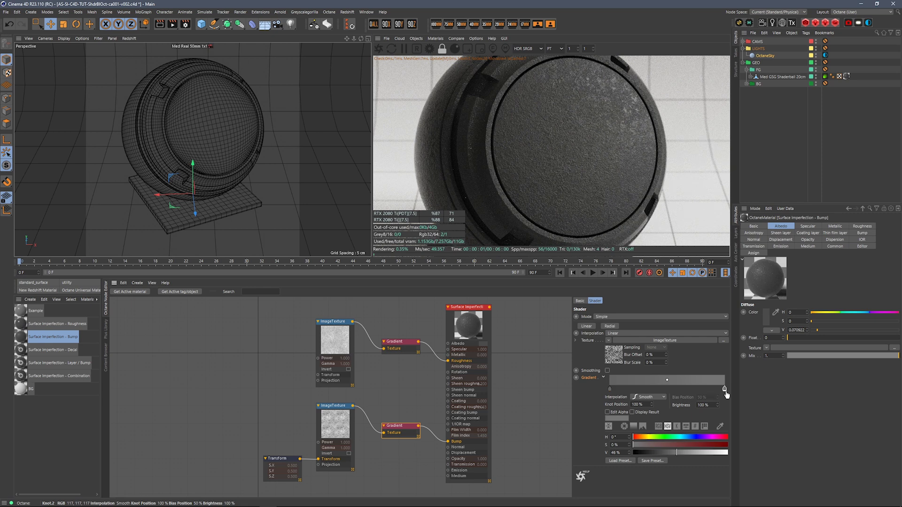
pyautogui.click(675, 453)
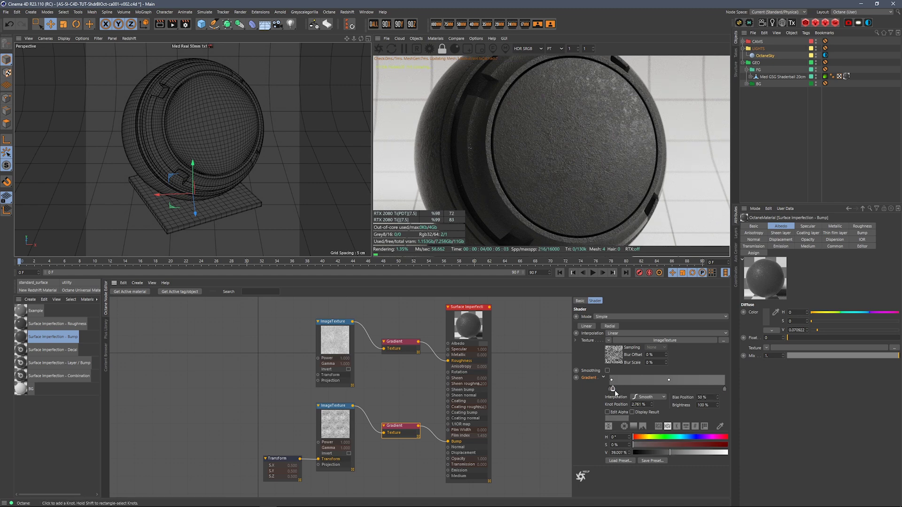
# - Try an extra knot at about 48% in the bump gradient and remove it again
pyautogui.click(665, 389)
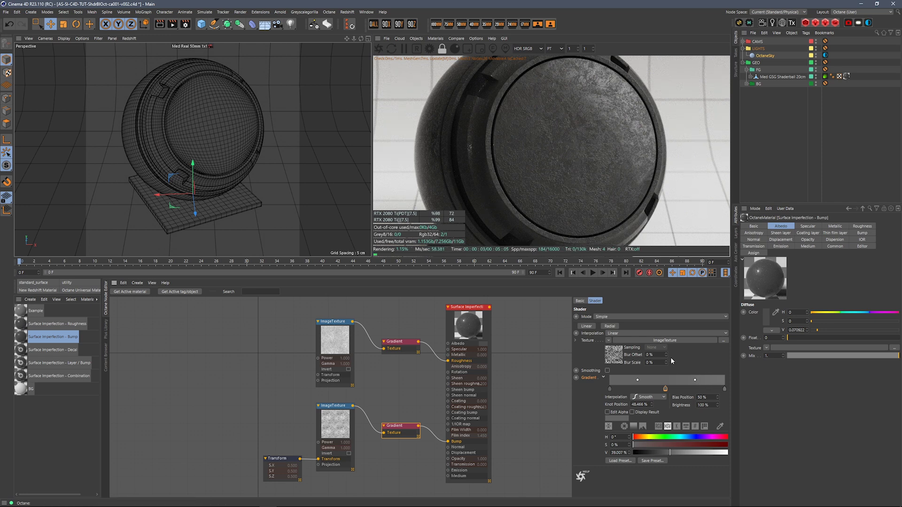
pyautogui.moveTo(665, 390); pyautogui.dragTo(665, 416)
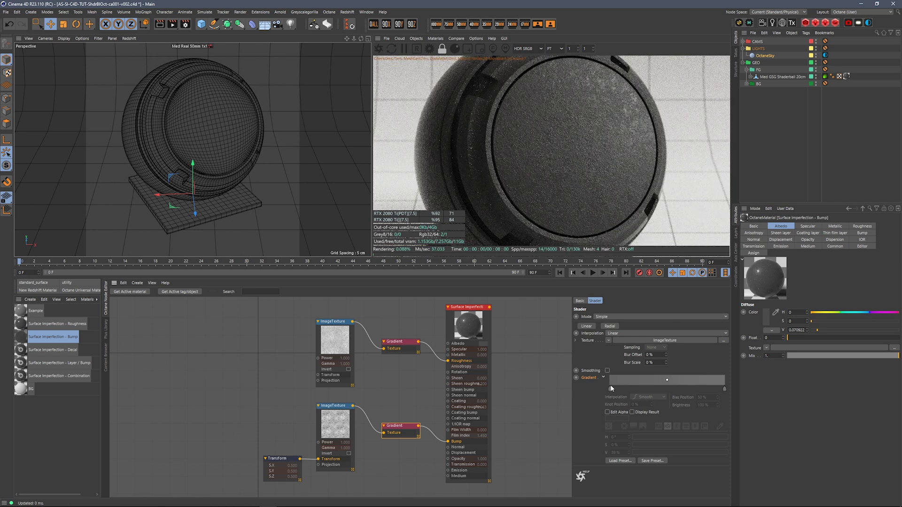
# - Darken the end knot of the bump gradient to a value of 30%
pyautogui.click(725, 390)
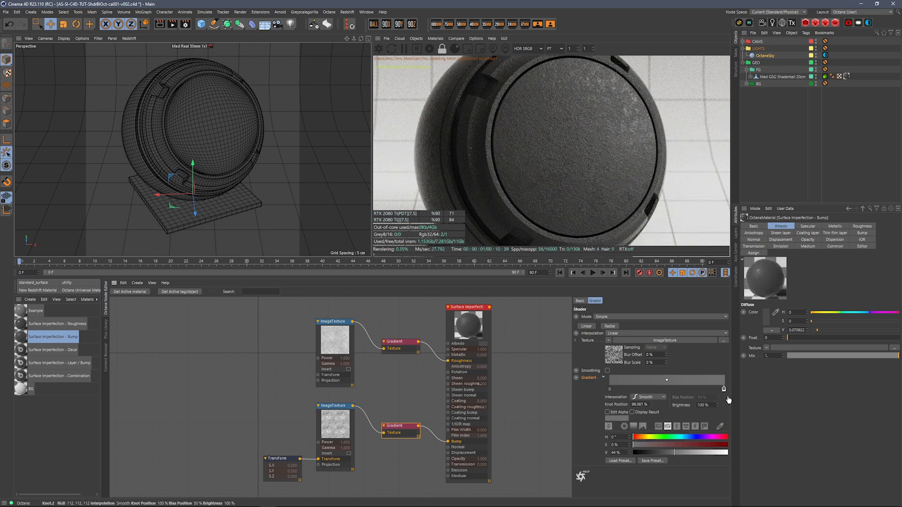
pyautogui.click(657, 452)
pyautogui.moveTo(658, 452); pyautogui.dragTo(662, 452)
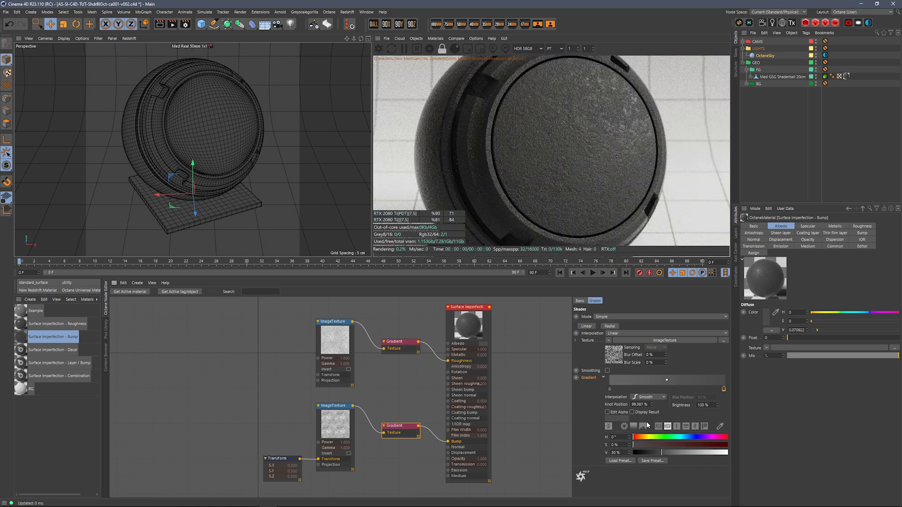
# - Set the bump gradient's start knot to a value of 50% and move it toward the middle of the ramp
pyautogui.click(610, 389)
pyautogui.moveTo(610, 389); pyautogui.dragTo(609, 390)
pyautogui.moveTo(622, 452); pyautogui.dragTo(603, 458)
pyautogui.write('50')
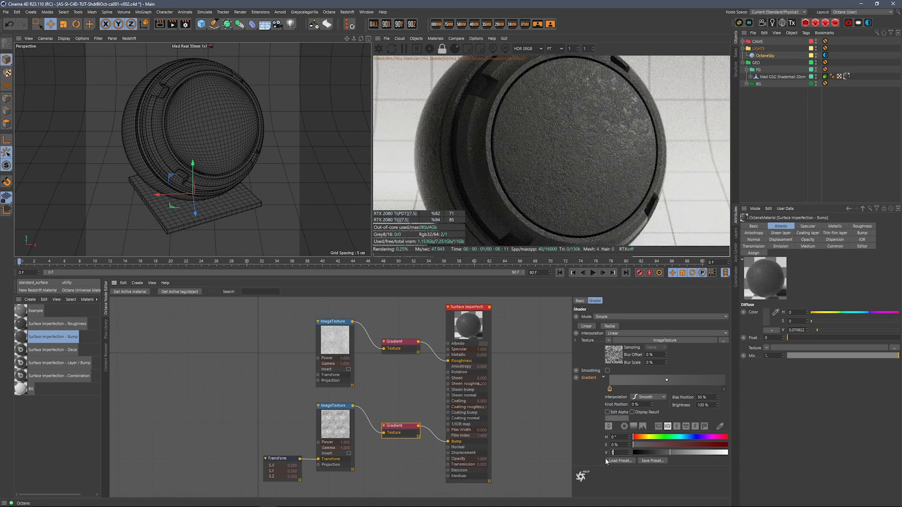
pyautogui.press('Return')
pyautogui.moveTo(610, 389); pyautogui.dragTo(662, 389)
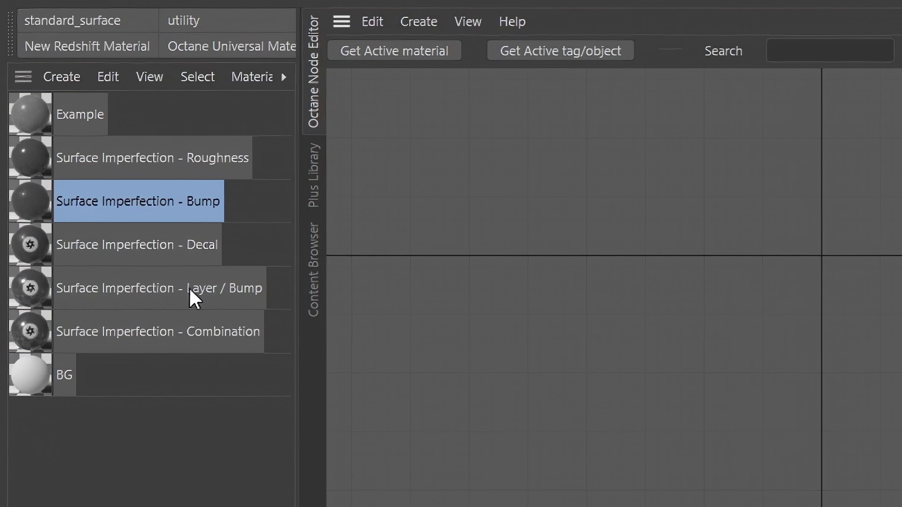
# - Assign the Surface Imperfection - Decal material to the shader ball and display its node graph
pyautogui.click(188, 249)
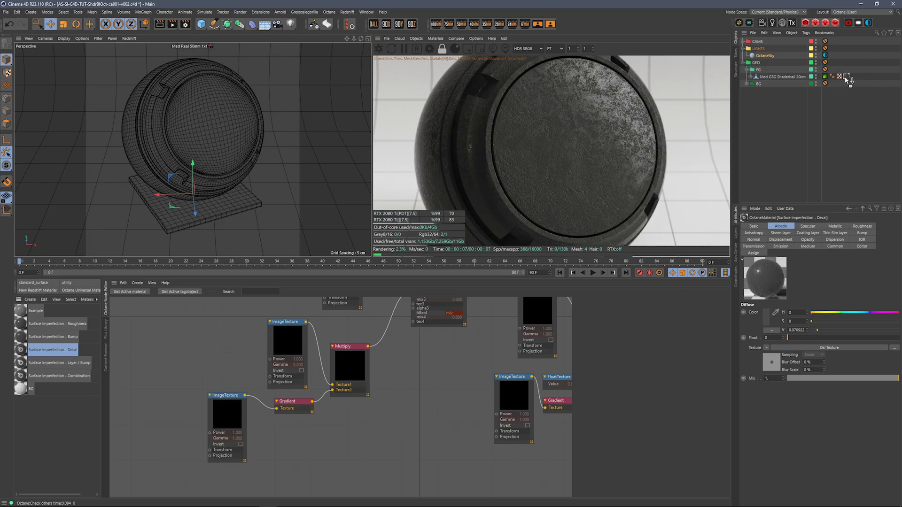
pyautogui.moveTo(848, 80); pyautogui.dragTo(848, 79)
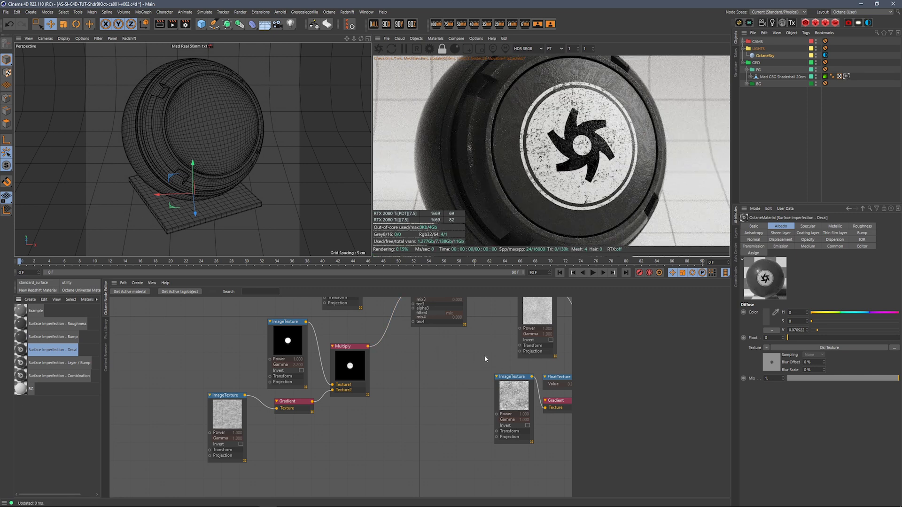
# - Examine the decal material's Osl Texture node, including its script preset and the tex1, tex2 and alpha2 inputs
pyautogui.moveTo(484, 355); pyautogui.dragTo(412, 431, button='middle')
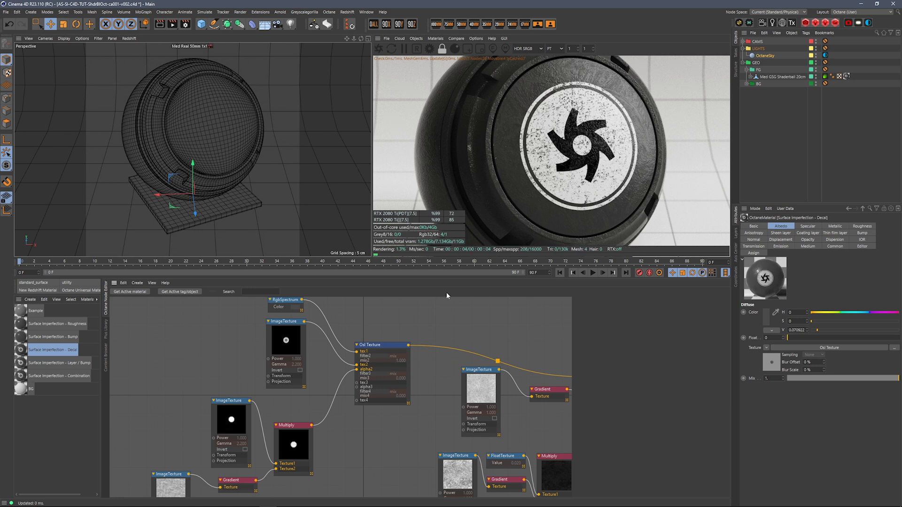
pyautogui.moveTo(376, 318); pyautogui.dragTo(456, 345, button='middle')
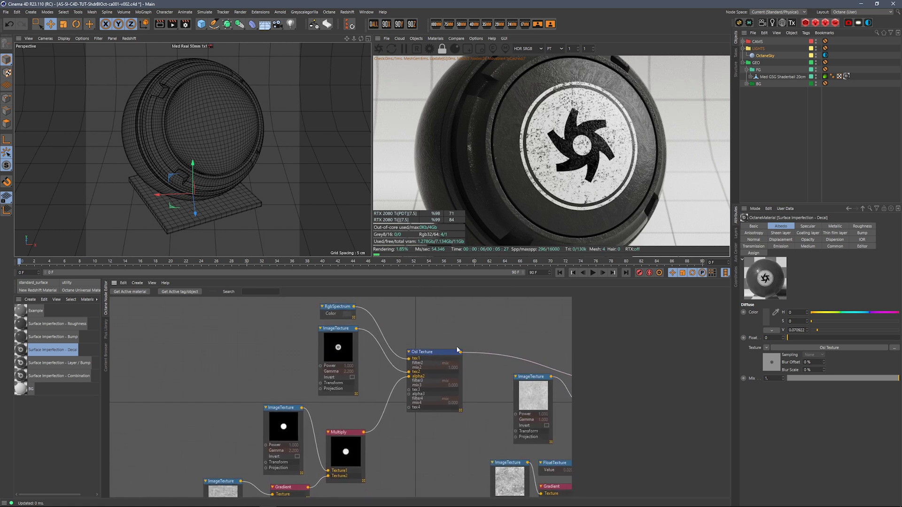
pyautogui.click(436, 353)
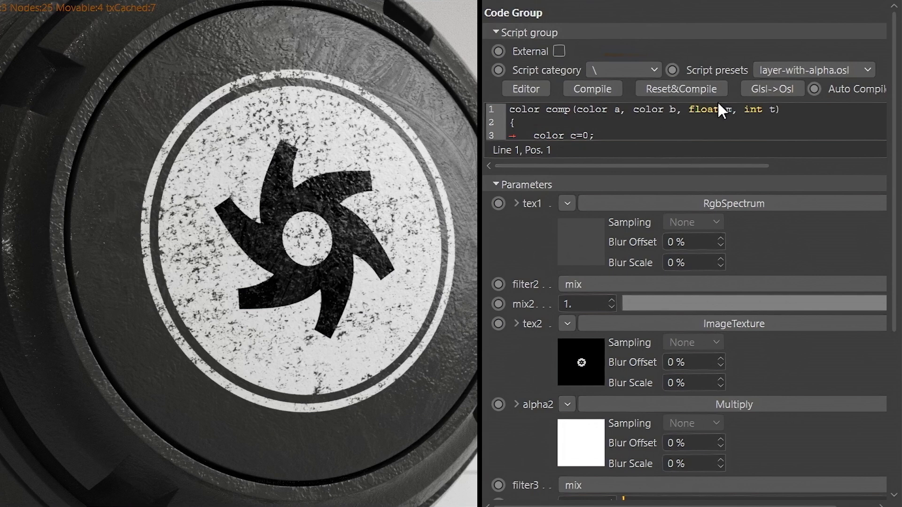
pyautogui.moveTo(895, 129)
pyautogui.mouseDown()
pyautogui.moveTo(895, 267)
pyautogui.moveTo(895, 125)
pyautogui.mouseUp()
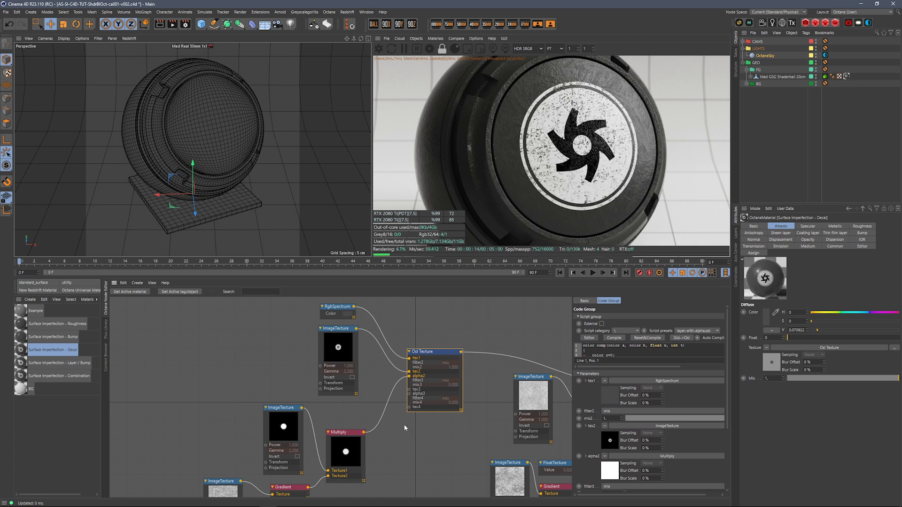
# - Solo the Gradient node that feeds the decal Multiply's Texture2 input to preview its wear pattern on the shader ball
pyautogui.moveTo(431, 417); pyautogui.dragTo(457, 407, button='middle')
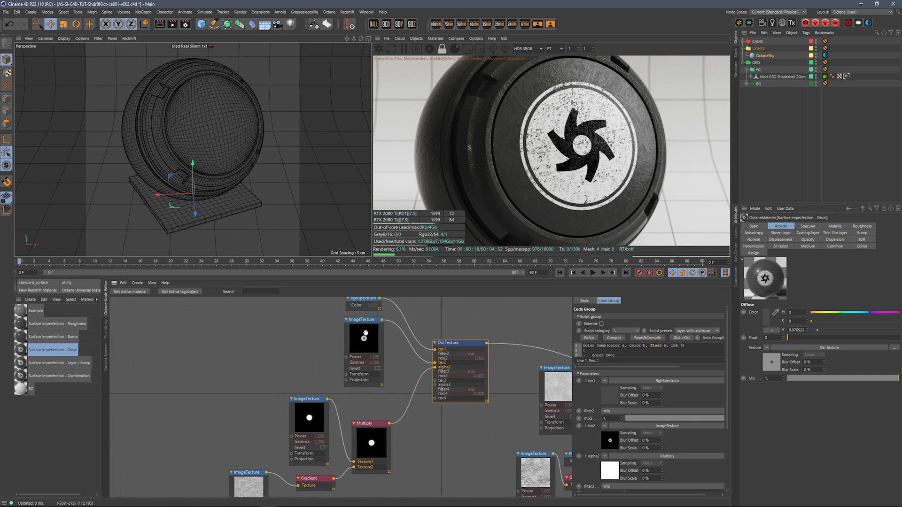
pyautogui.moveTo(386, 358); pyautogui.dragTo(384, 356, button='middle')
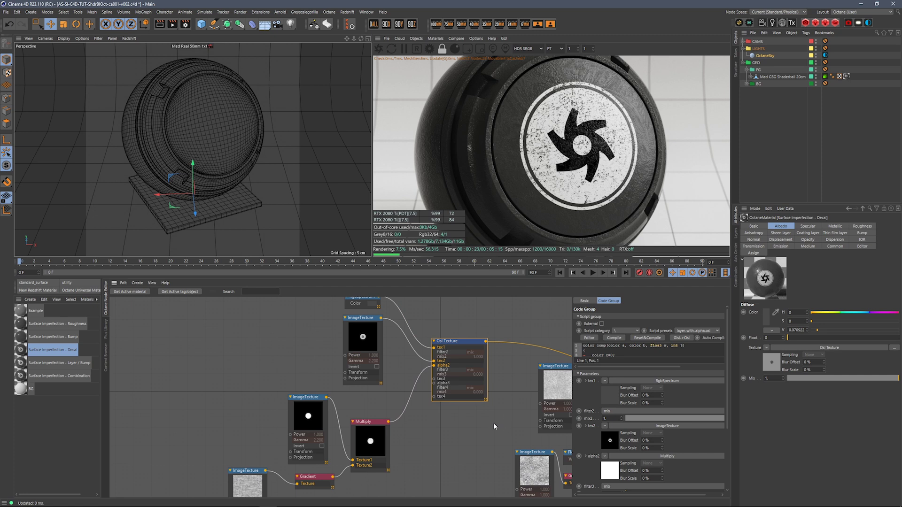
pyautogui.moveTo(359, 456); pyautogui.dragTo(374, 428, button='middle')
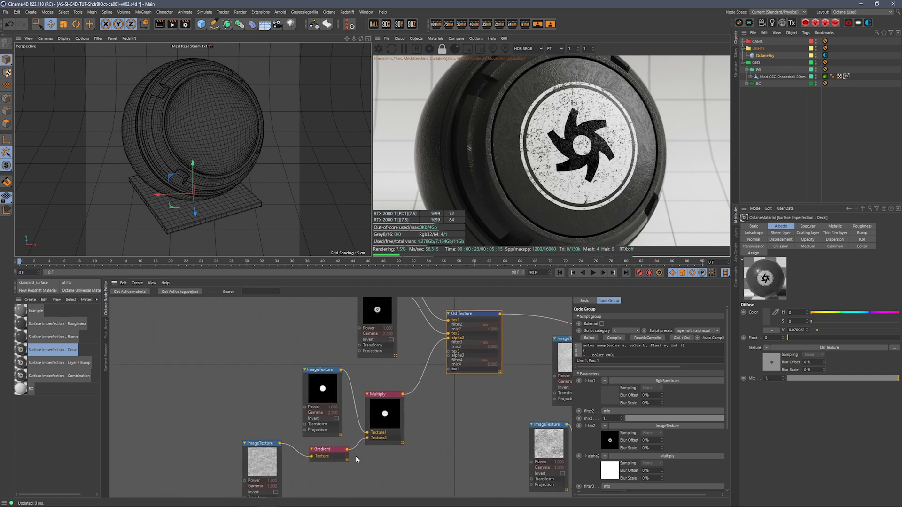
pyautogui.click(339, 447)
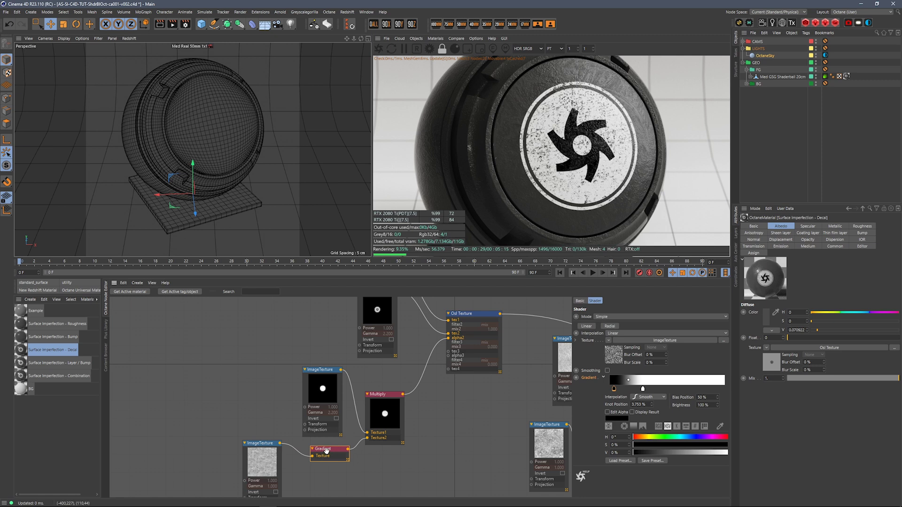
pyautogui.rightClick(326, 451)
pyautogui.click(350, 420)
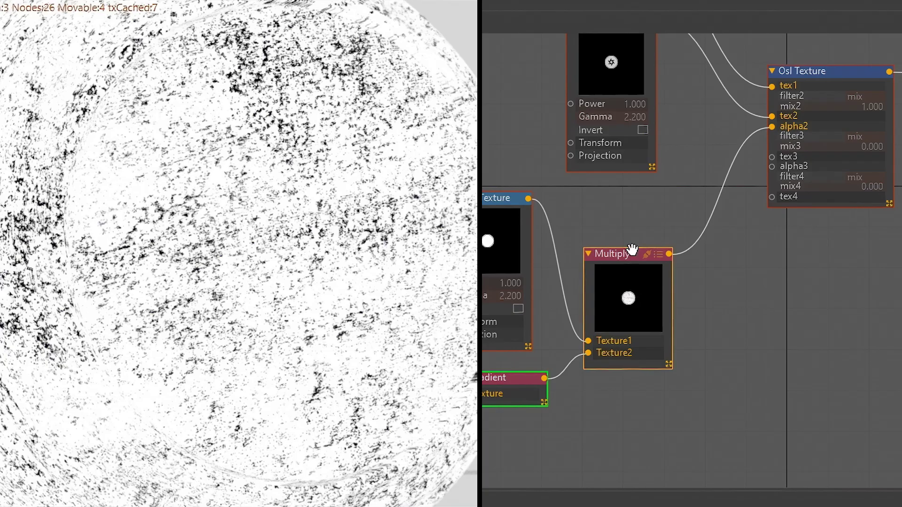
# - Solo the Multiply node driving the Osl Texture's alpha2 input to preview the decal mask, and disable the solo mode again
pyautogui.rightClick(626, 279)
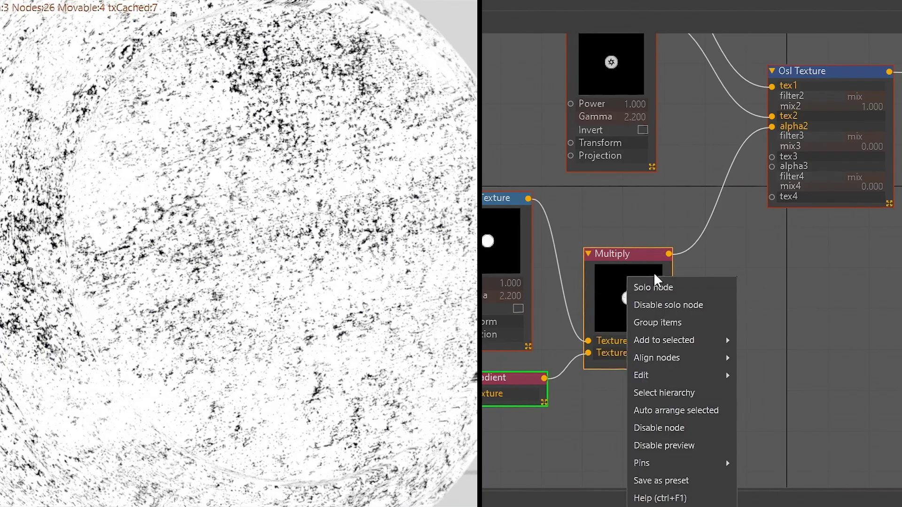
pyautogui.click(659, 286)
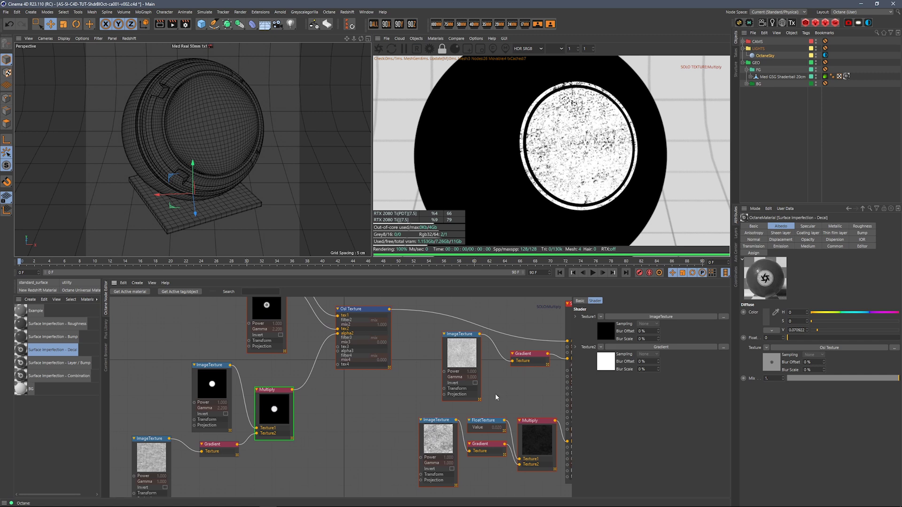
pyautogui.moveTo(495, 397); pyautogui.dragTo(379, 401, button='middle')
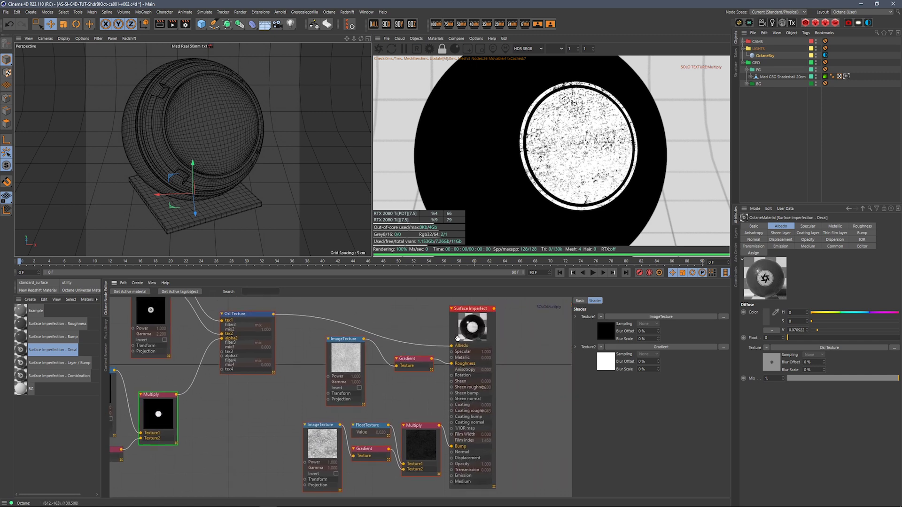
pyautogui.rightClick(478, 336)
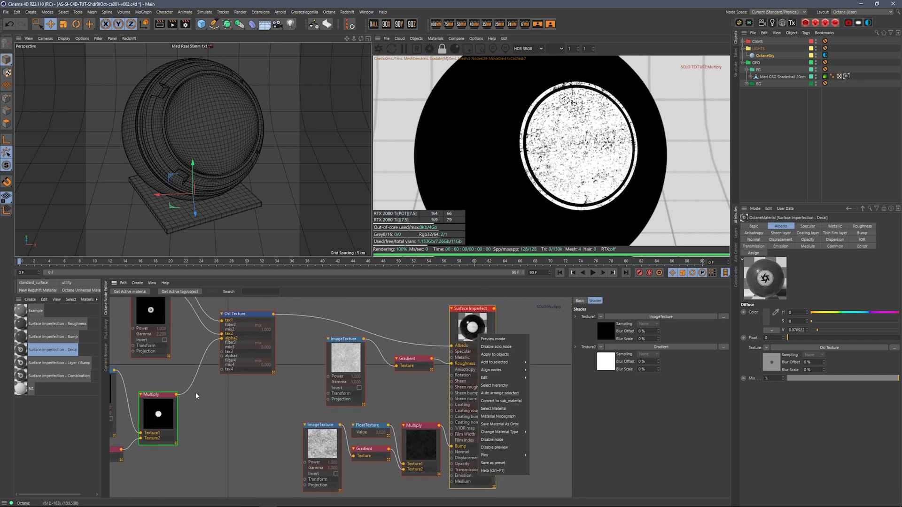
pyautogui.click(162, 413)
pyautogui.rightClick(165, 411)
pyautogui.click(170, 413)
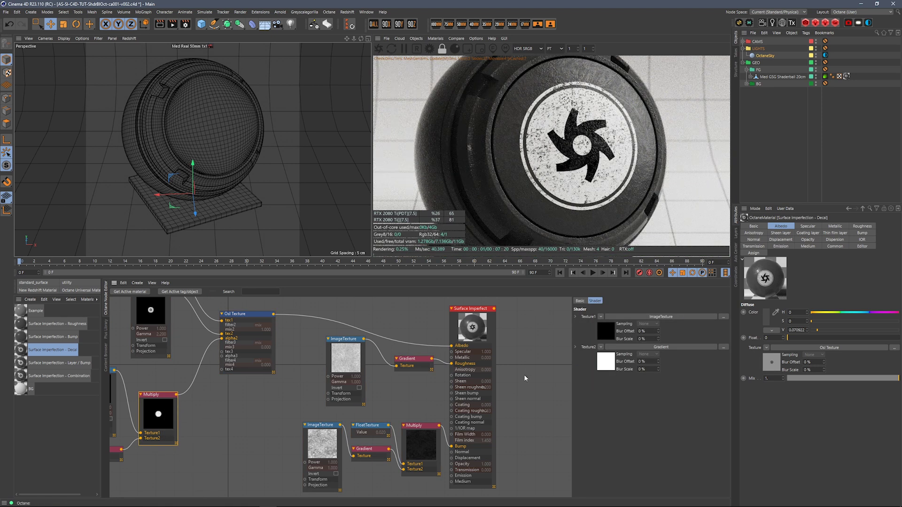
# - Assign the Surface Imperfection - Layer / Bump material to the shader ball and display its node graph
pyautogui.moveTo(264, 411); pyautogui.dragTo(360, 412, button='middle')
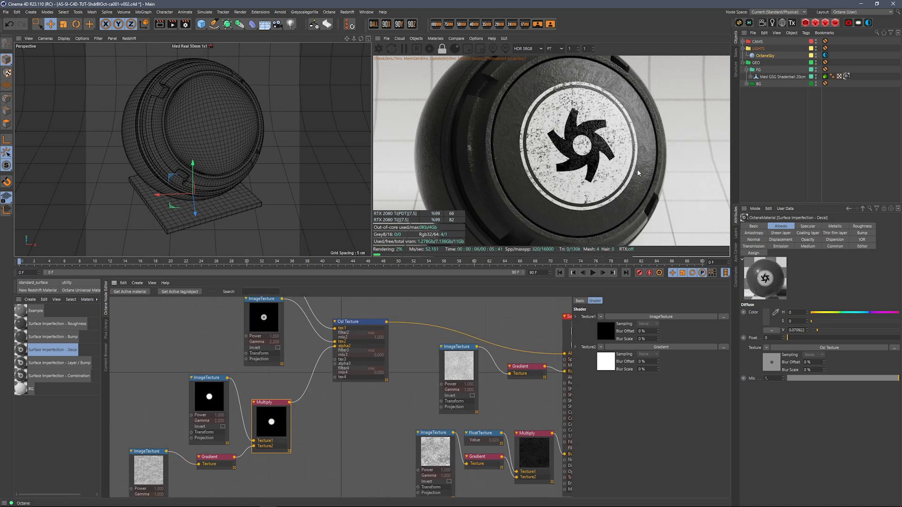
pyautogui.moveTo(528, 417); pyautogui.dragTo(430, 390, button='middle')
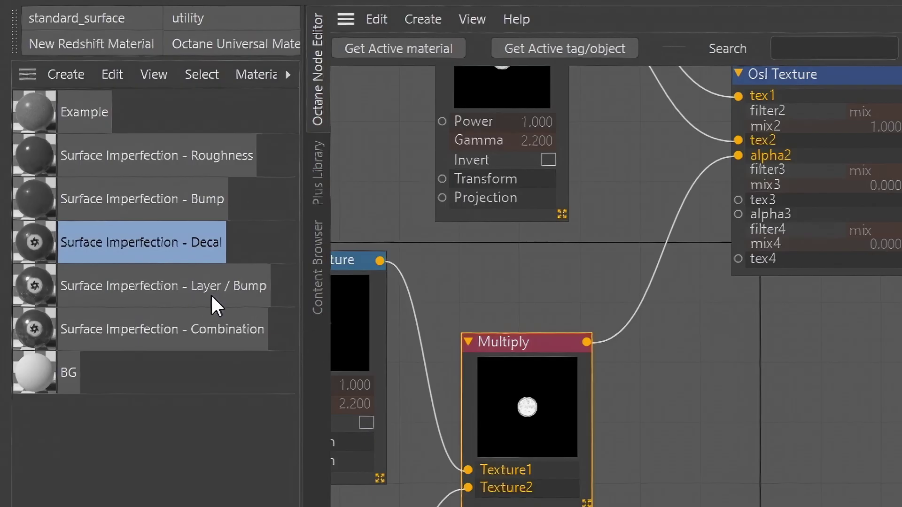
pyautogui.click(221, 290)
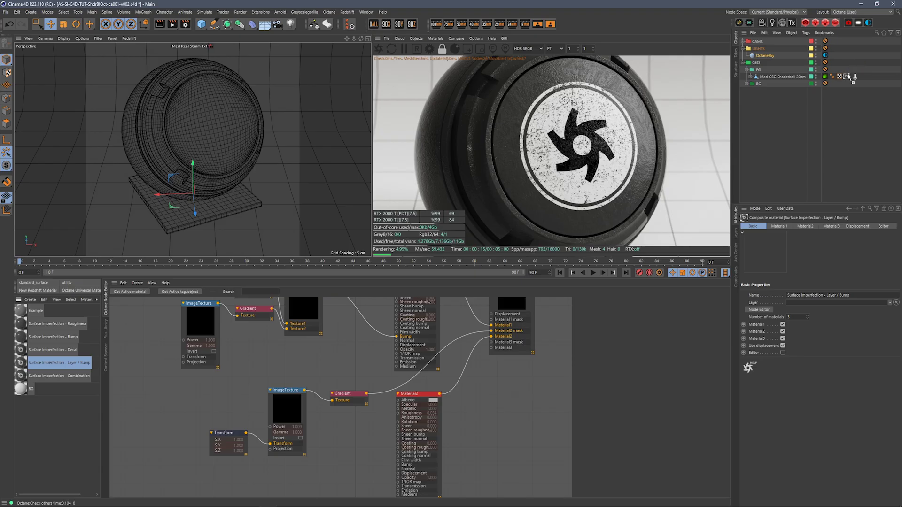
pyautogui.moveTo(848, 74); pyautogui.dragTo(849, 76)
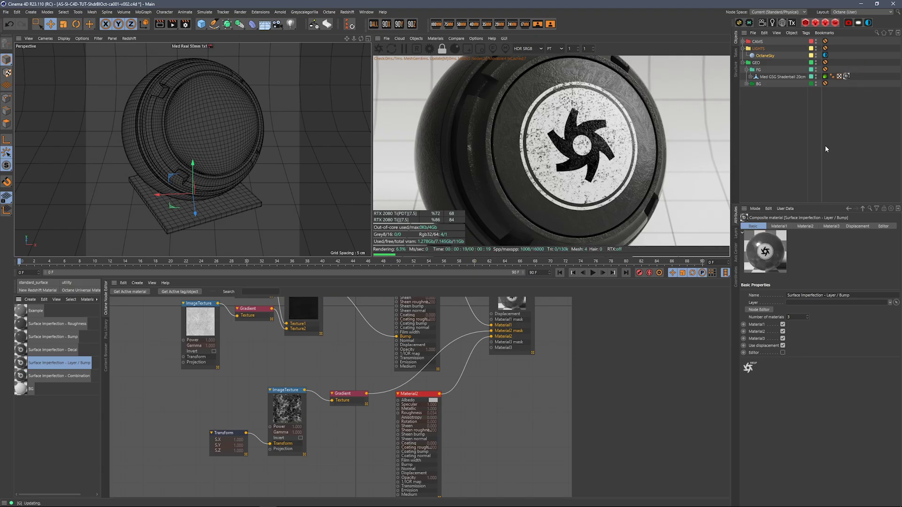
pyautogui.click(140, 292)
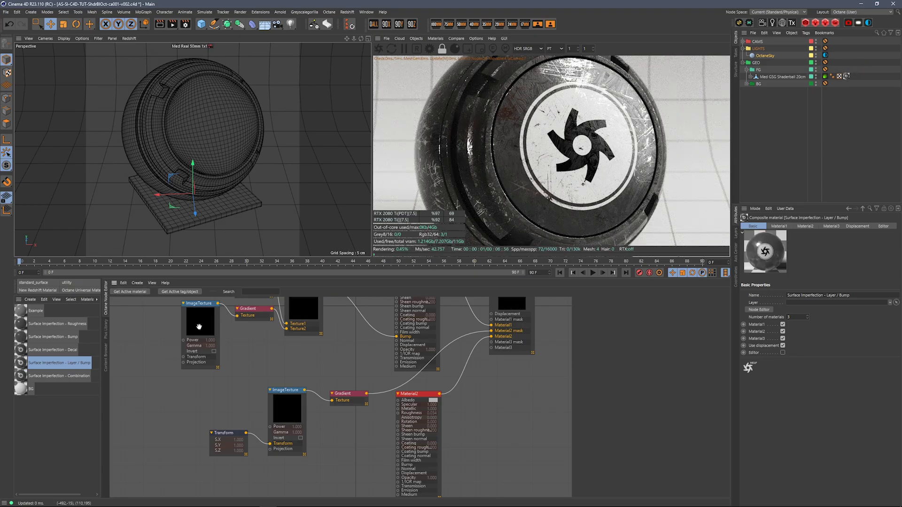
# - Examine the composite node's Material1, Material2 and Material2 mask inputs, and shift the node slightly closer to its source materials
pyautogui.moveTo(501, 352); pyautogui.dragTo(556, 449, button='middle')
pyautogui.moveTo(489, 366); pyautogui.dragTo(574, 395, button='middle')
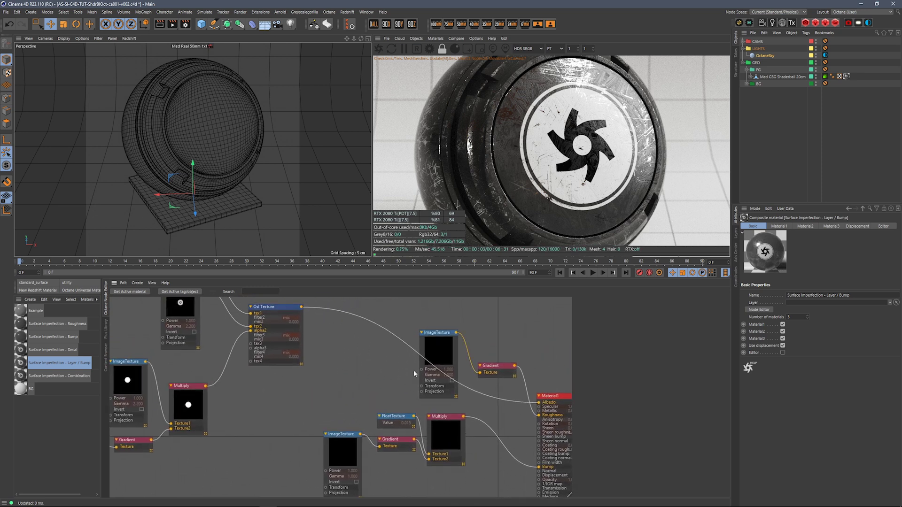
pyautogui.moveTo(415, 375); pyautogui.dragTo(528, 390, button='middle')
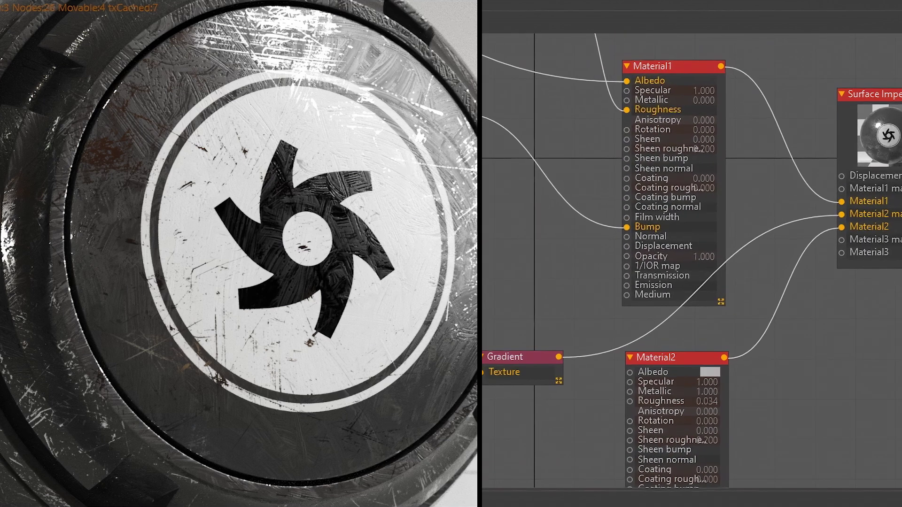
pyautogui.moveTo(868, 328); pyautogui.dragTo(829, 370, button='middle')
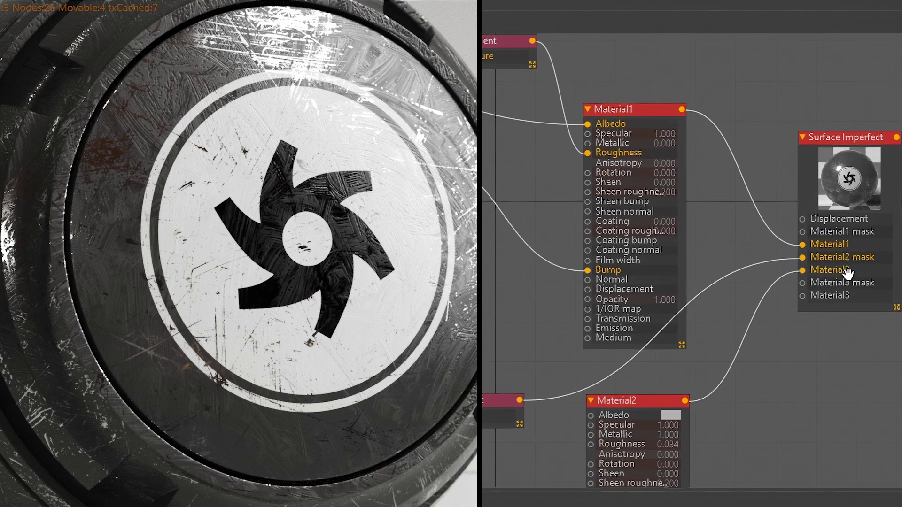
pyautogui.moveTo(856, 155); pyautogui.dragTo(841, 167)
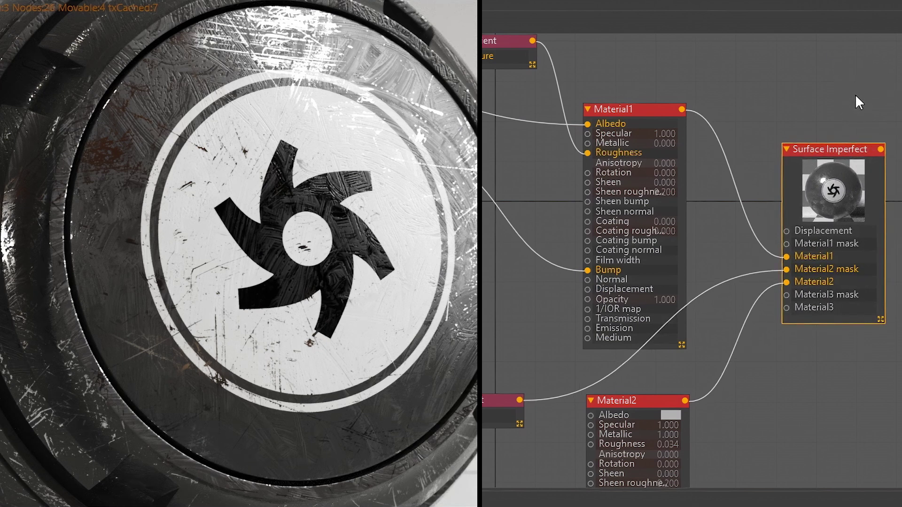
# - Solo the Material1 node and the Material2 node in turn to preview each layer of the composite separately
pyautogui.moveTo(637, 121); pyautogui.dragTo(638, 121)
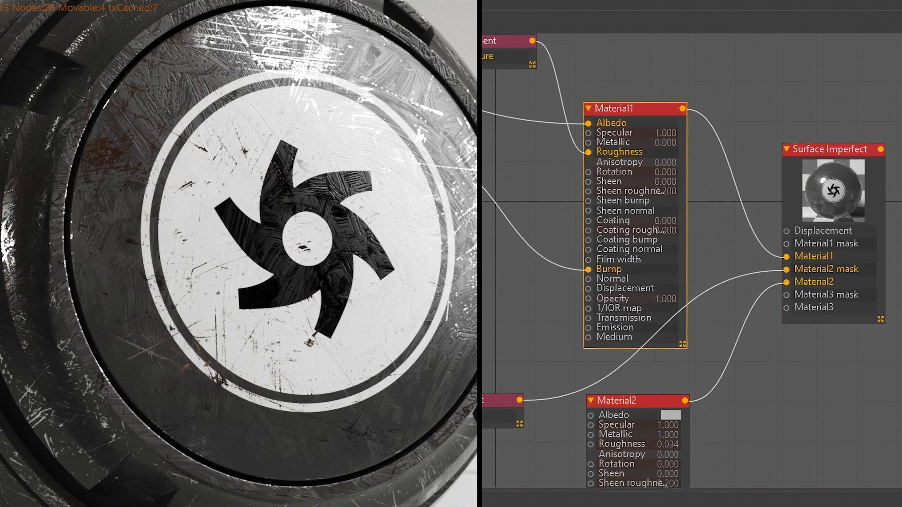
pyautogui.rightClick(645, 121)
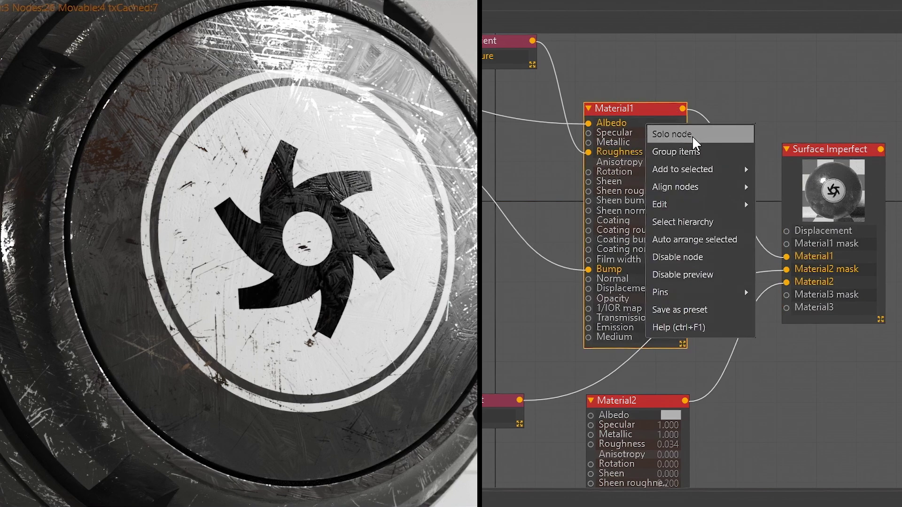
pyautogui.click(692, 135)
pyautogui.moveTo(808, 412); pyautogui.dragTo(819, 221, button='middle')
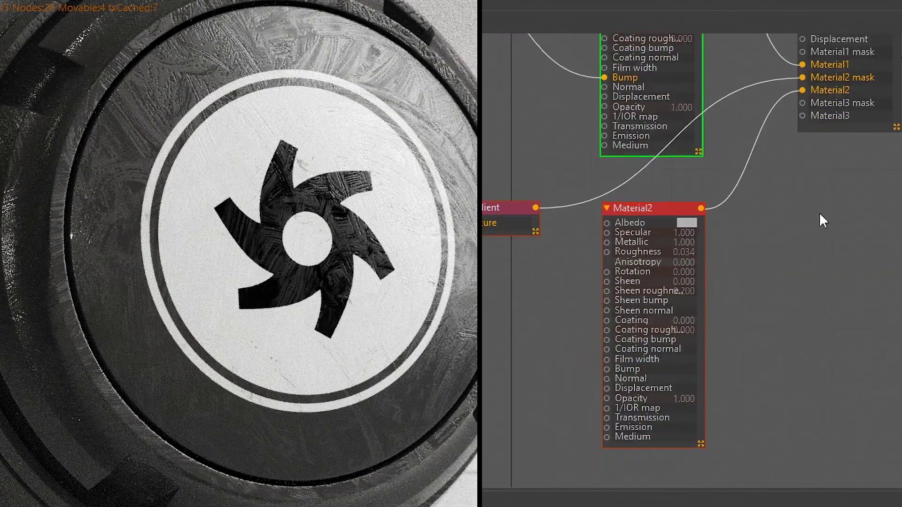
pyautogui.rightClick(631, 228)
pyautogui.click(675, 238)
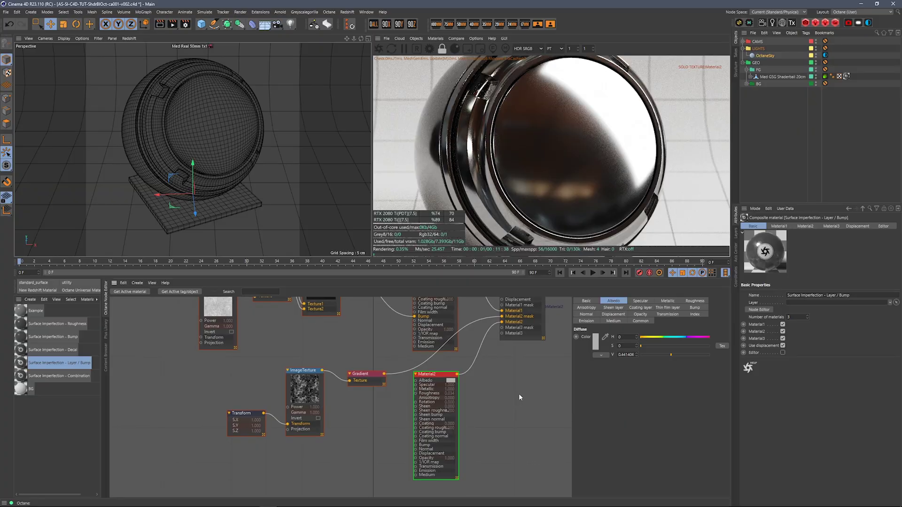
# - Preview the scratches ImageTexture behind the Material2 mask in solo mode, and disable its solo to restore the full render
pyautogui.moveTo(834, 251); pyautogui.dragTo(832, 336, button='middle')
pyautogui.click(304, 426)
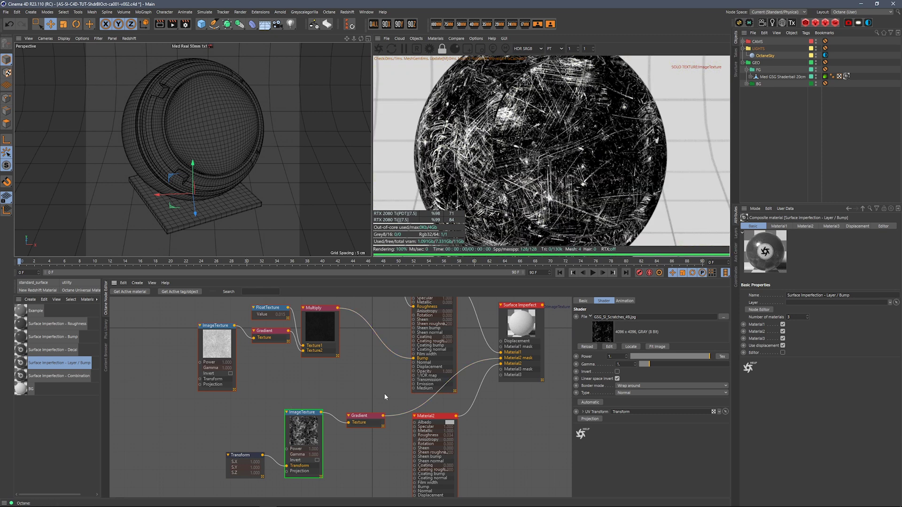
pyautogui.rightClick(525, 326)
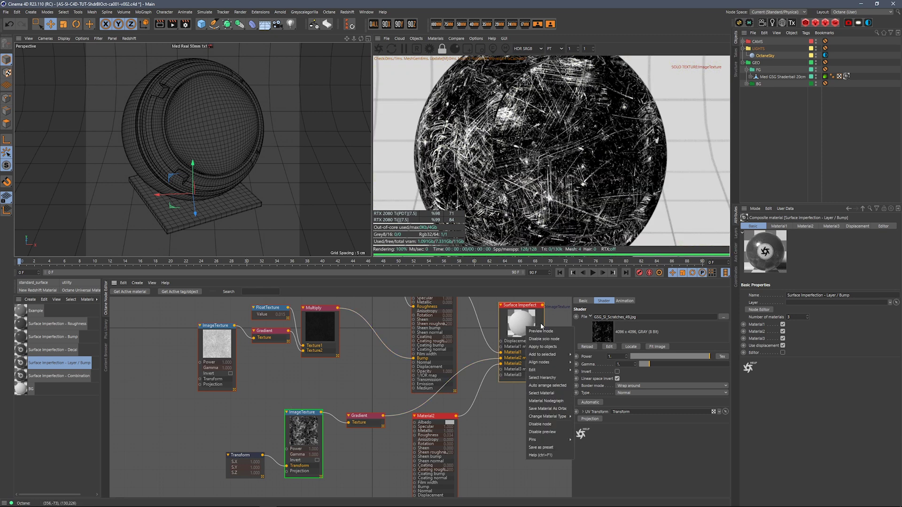
pyautogui.click(281, 434)
pyautogui.rightClick(680, 320)
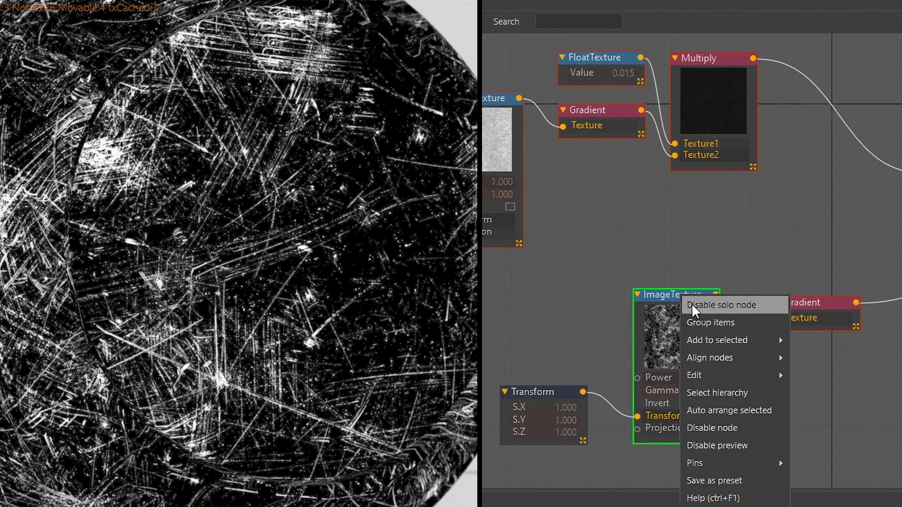
pyautogui.click(691, 304)
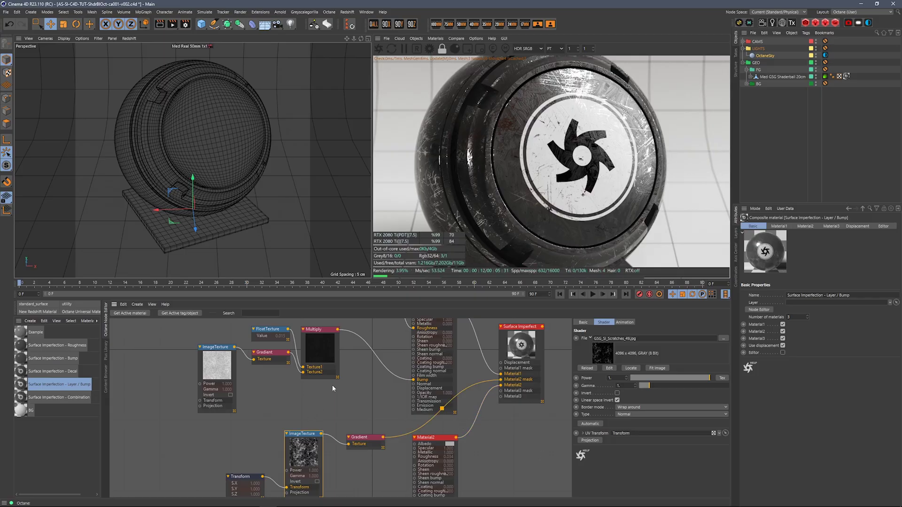
# - Assign the Surface Imperfection - Combination material to the shader ball and display its node graph
pyautogui.moveTo(332, 388); pyautogui.dragTo(422, 464, button='middle')
pyautogui.moveTo(268, 387); pyautogui.dragTo(292, 366, button='middle')
pyautogui.moveTo(455, 444); pyautogui.dragTo(377, 337, button='middle')
pyautogui.moveTo(526, 389); pyautogui.dragTo(498, 422, button='middle')
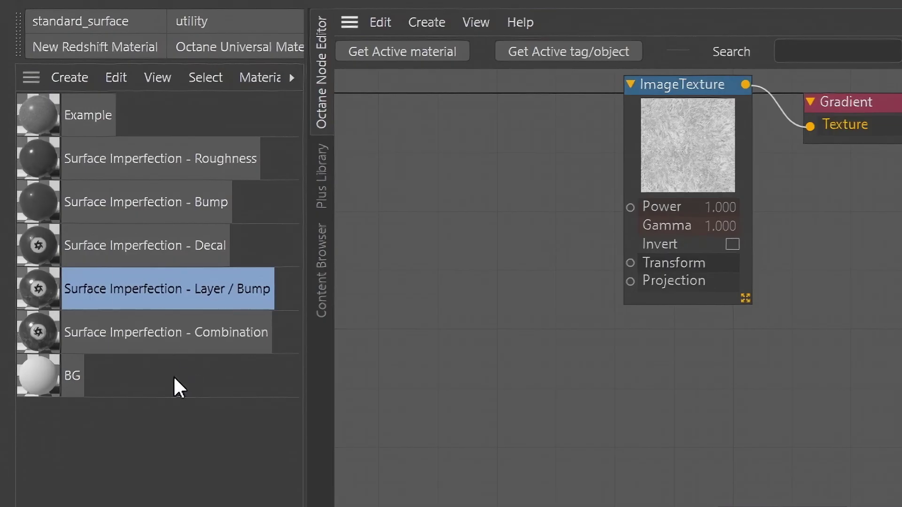
pyautogui.click(69, 398)
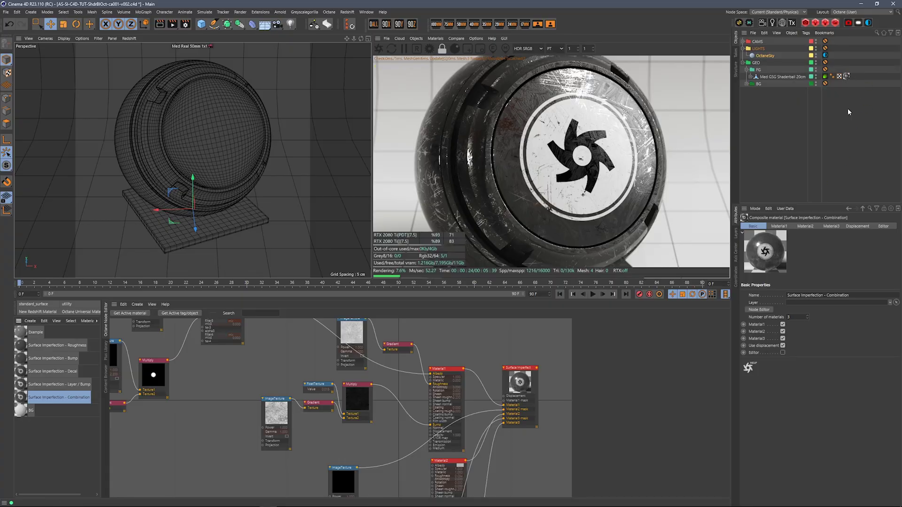
pyautogui.click(142, 314)
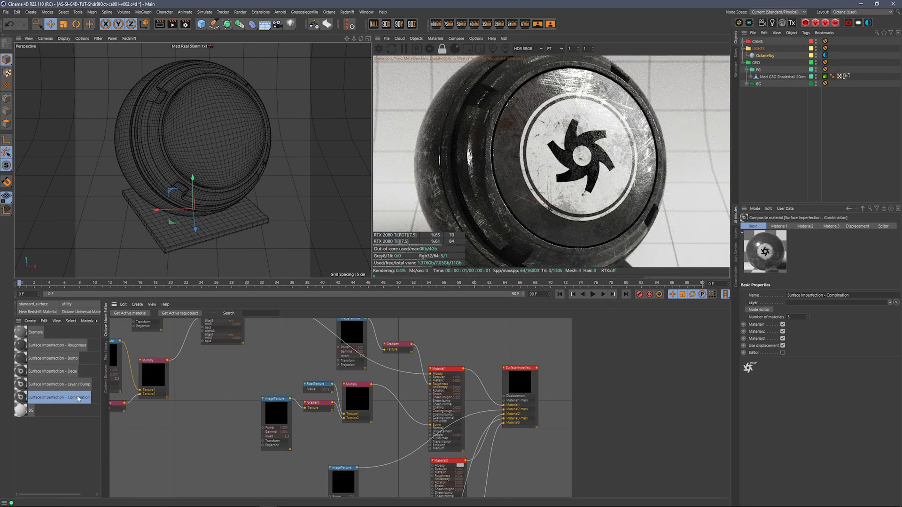
# - Examine the Combination material's third layer: its crust ImageTexture, the Surface Imperfections: Crust textures in the Plus Library, and the layer material's albedo
pyautogui.moveTo(446, 381); pyautogui.dragTo(440, 336, button='middle')
pyautogui.scroll(-3, 503, 392)
pyautogui.moveTo(501, 424); pyautogui.dragTo(491, 405, button='middle')
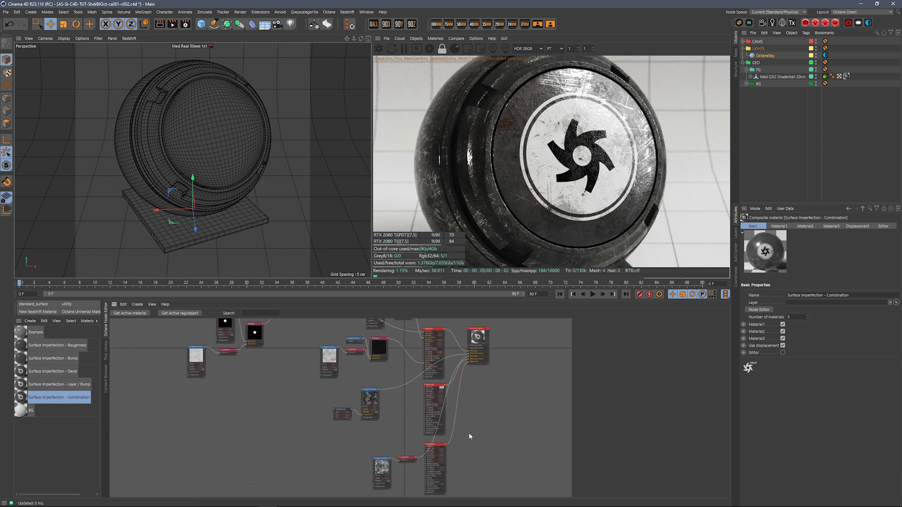
pyautogui.moveTo(477, 439); pyautogui.dragTo(463, 421, button='middle')
pyautogui.click(374, 440)
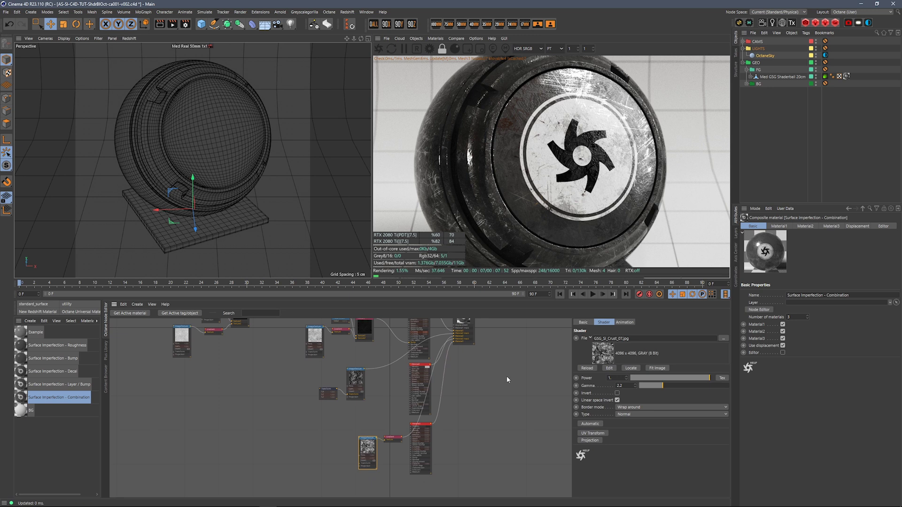
pyautogui.click(105, 351)
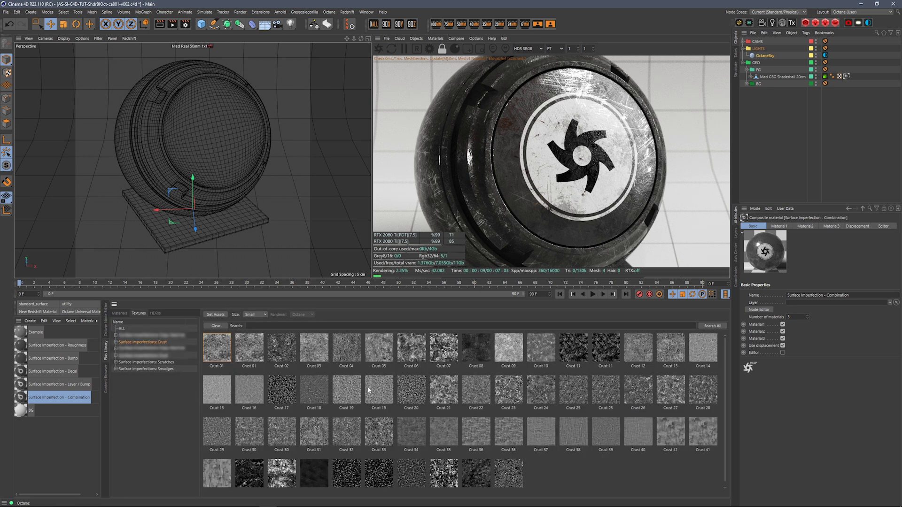
pyautogui.click(107, 318)
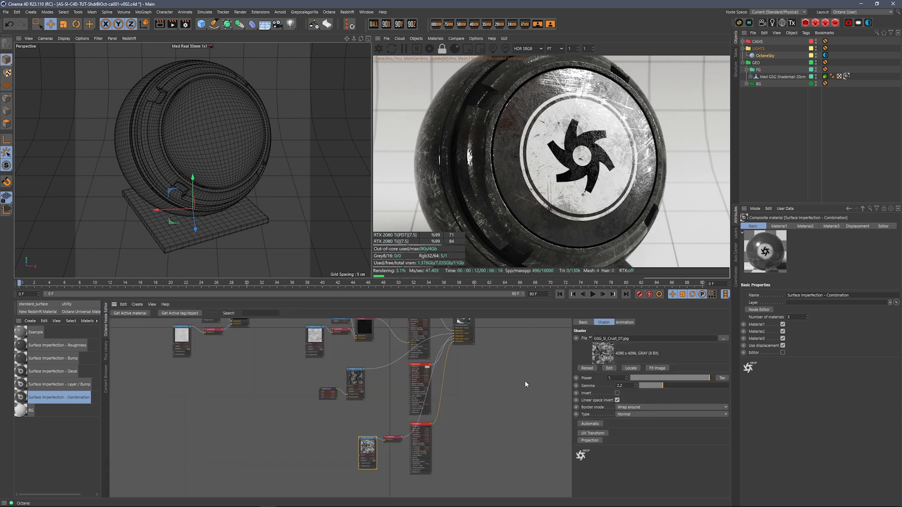
pyautogui.click(424, 425)
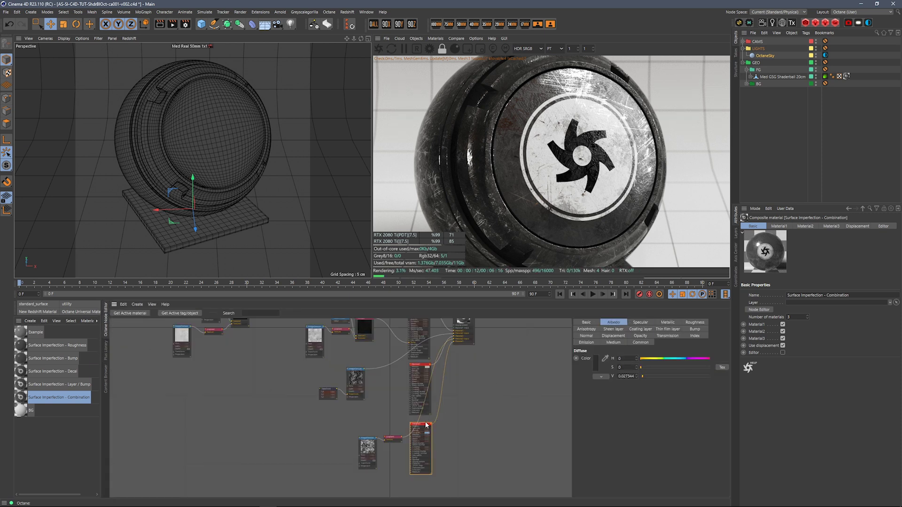
# - Solo the third layer's material node to preview it alone on the shader ball, and restore the full composite render
pyautogui.rightClick(424, 426)
pyautogui.click(434, 428)
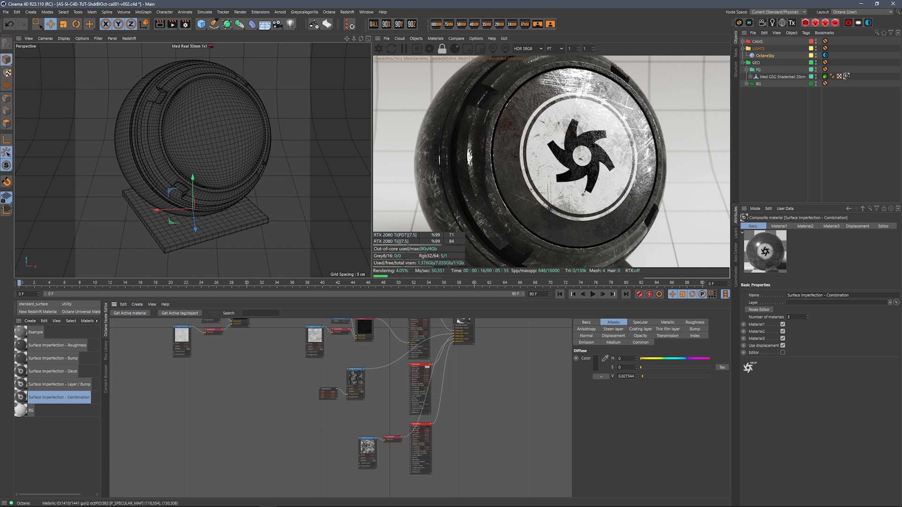
pyautogui.rightClick(420, 425)
pyautogui.click(435, 422)
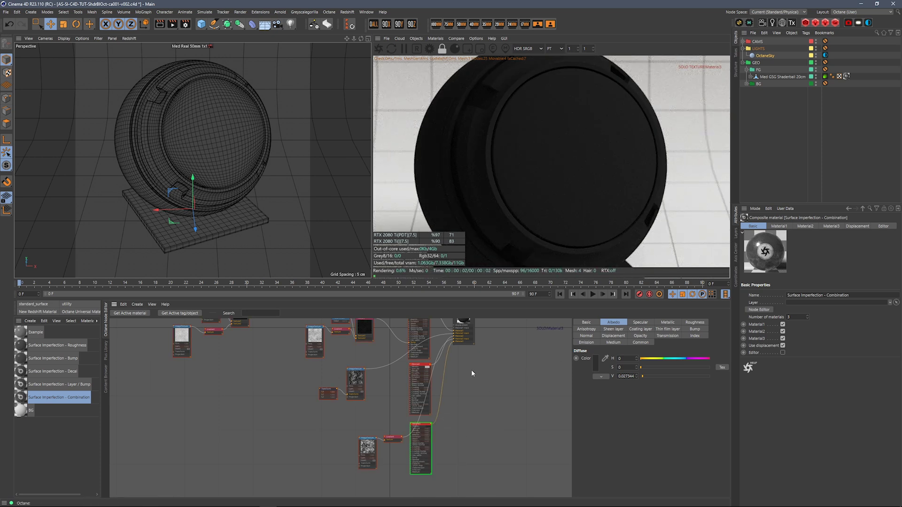
pyautogui.moveTo(483, 382); pyautogui.dragTo(494, 424, button='middle')
pyautogui.rightClick(483, 361)
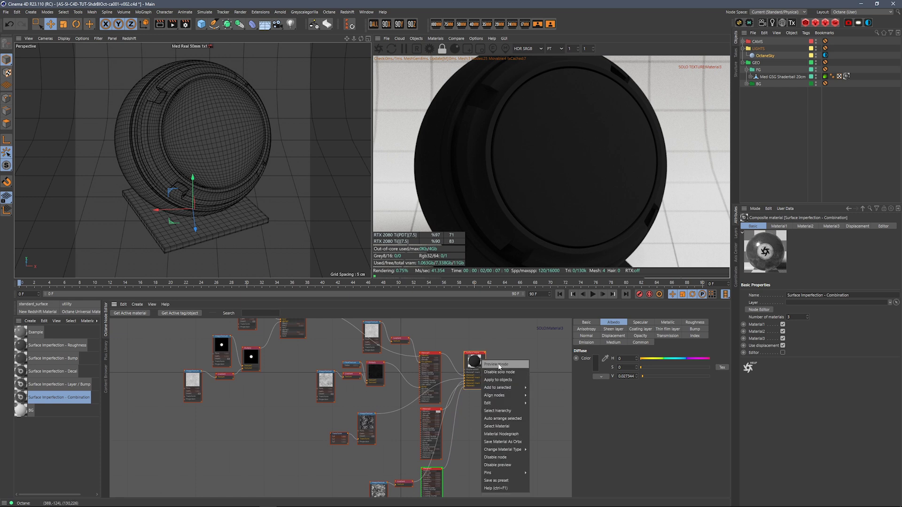
pyautogui.click(497, 364)
pyautogui.scroll(-1, 500, 431)
pyautogui.moveTo(503, 494); pyautogui.dragTo(495, 478, button='middle')
pyautogui.rightClick(431, 436)
pyautogui.click(446, 417)
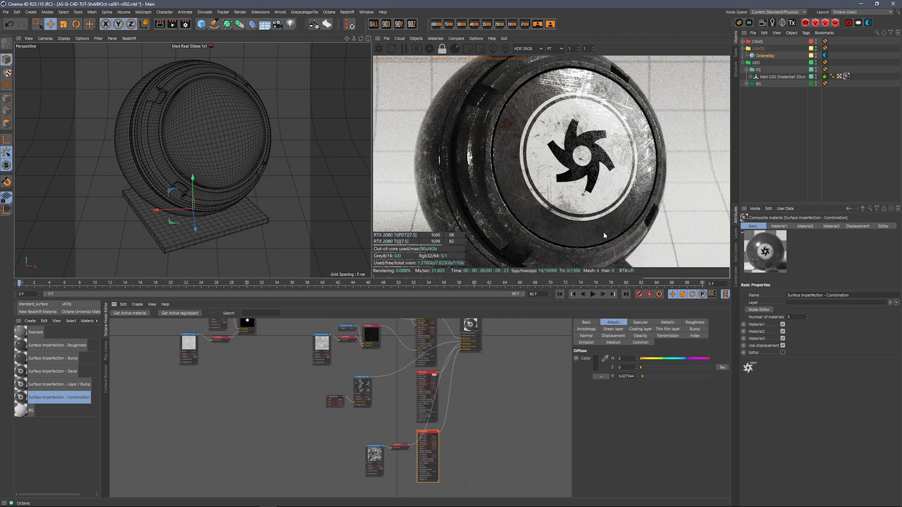
# - Set the light end knot of the crust texture's gradient to a value of 86%
pyautogui.click(402, 447)
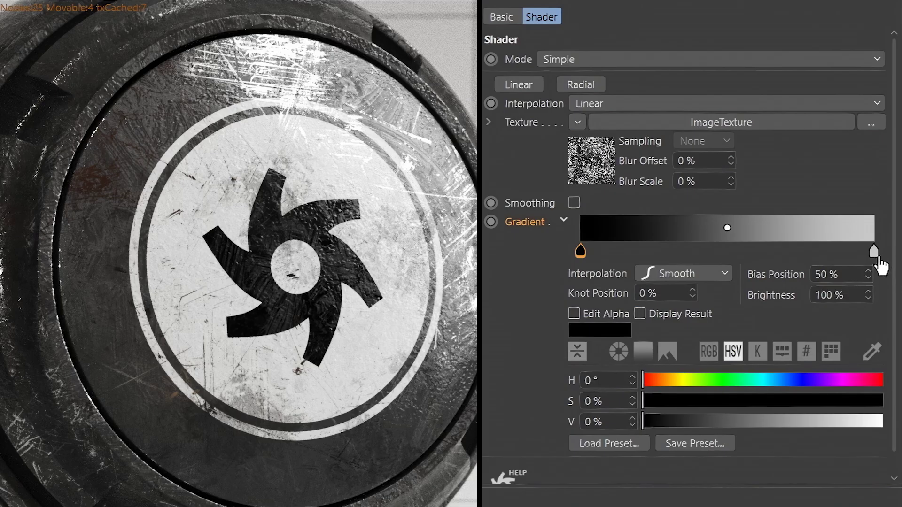
pyautogui.click(718, 410)
pyautogui.moveTo(721, 474); pyautogui.dragTo(717, 475)
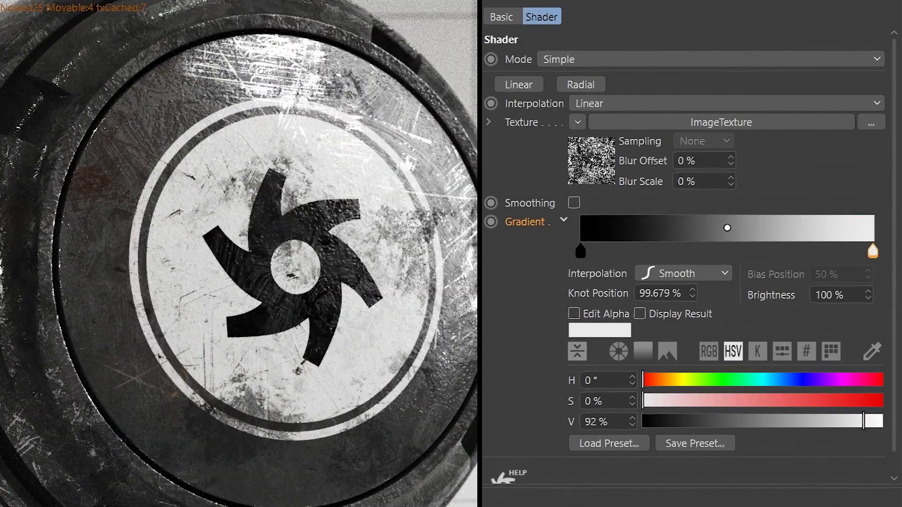
pyautogui.click(849, 421)
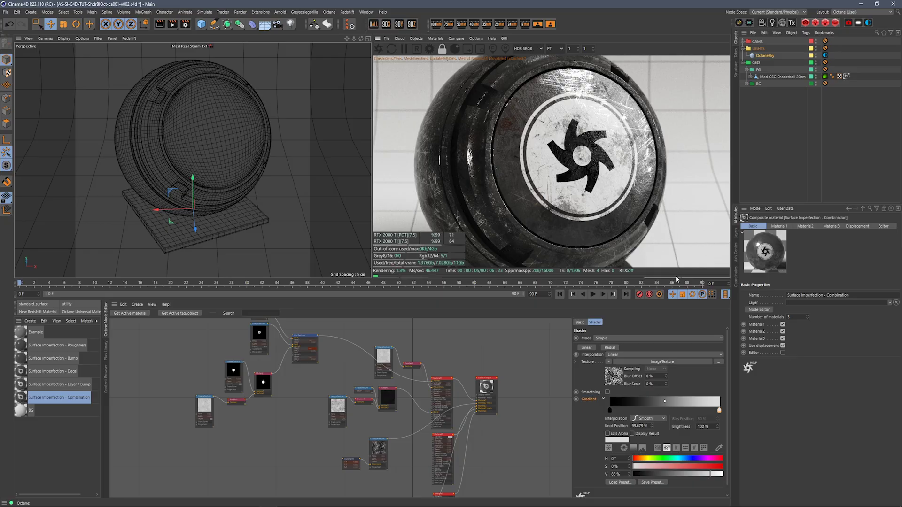
# - Enlarge the render view, check the Surface Imperfections: Scratches textures in the Plus Library, and return to the node graph
pyautogui.moveTo(675, 279); pyautogui.dragTo(675, 331)
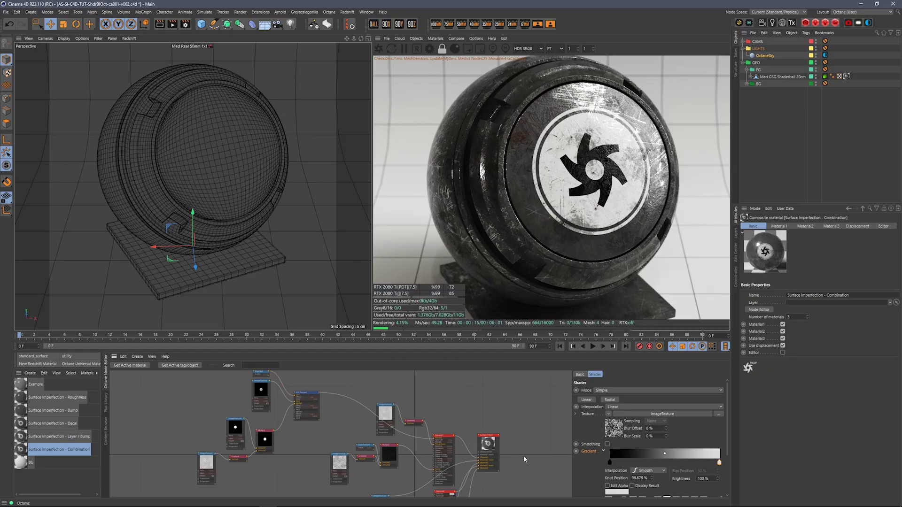
pyautogui.moveTo(524, 449); pyautogui.dragTo(506, 385, button='middle')
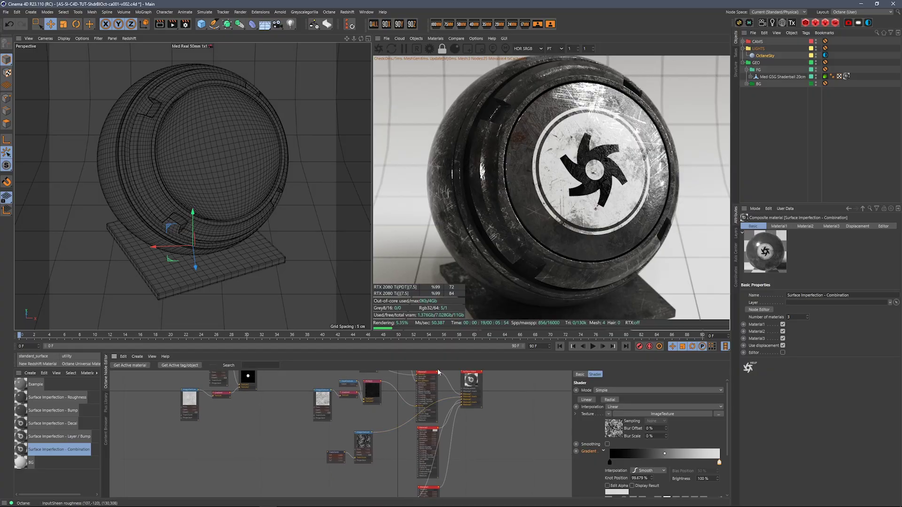
pyautogui.click(106, 402)
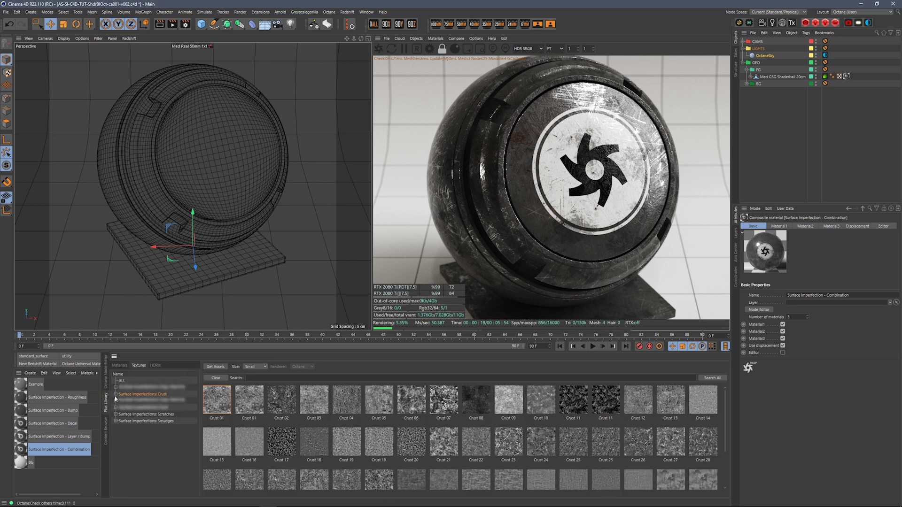
pyautogui.click(155, 414)
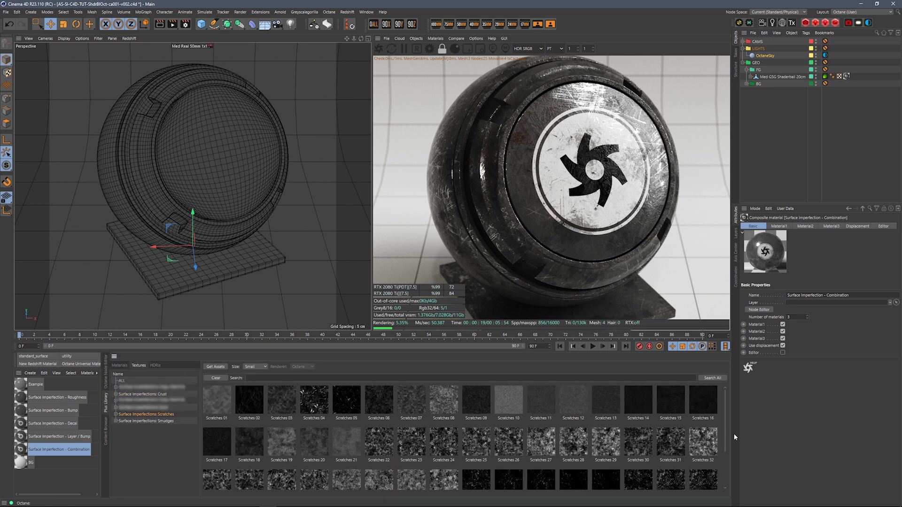
pyautogui.click(106, 367)
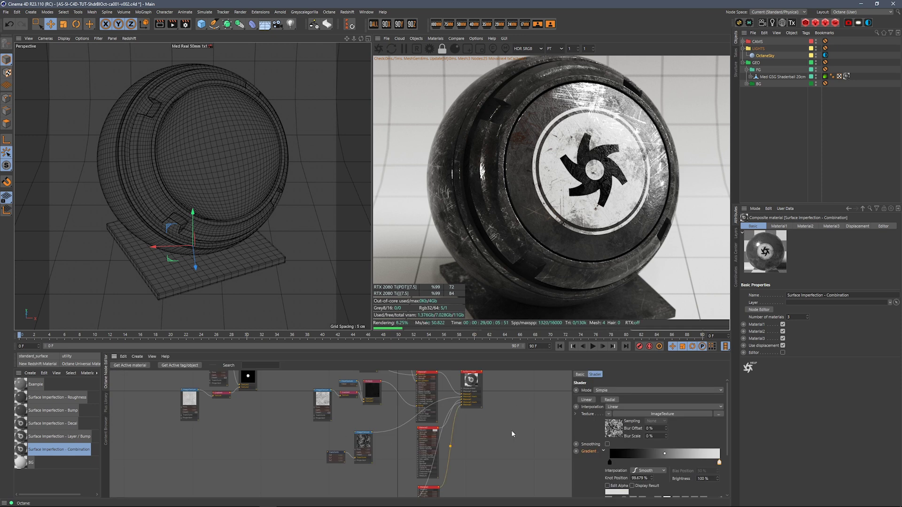
# - Examine the gradient between the uppermost ImageTexture and the first layer's material in the Combination node graph
pyautogui.moveTo(517, 412); pyautogui.dragTo(532, 436, button='middle')
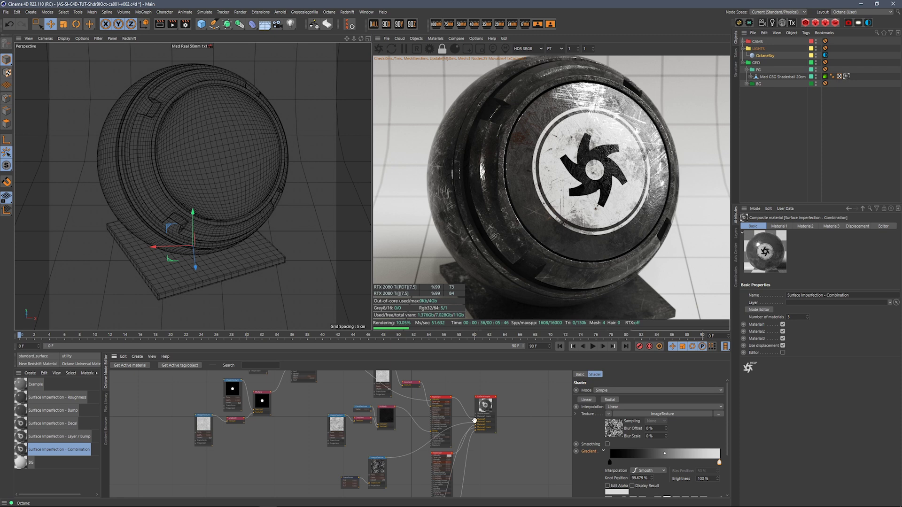
pyautogui.moveTo(410, 388); pyautogui.dragTo(420, 412, button='middle')
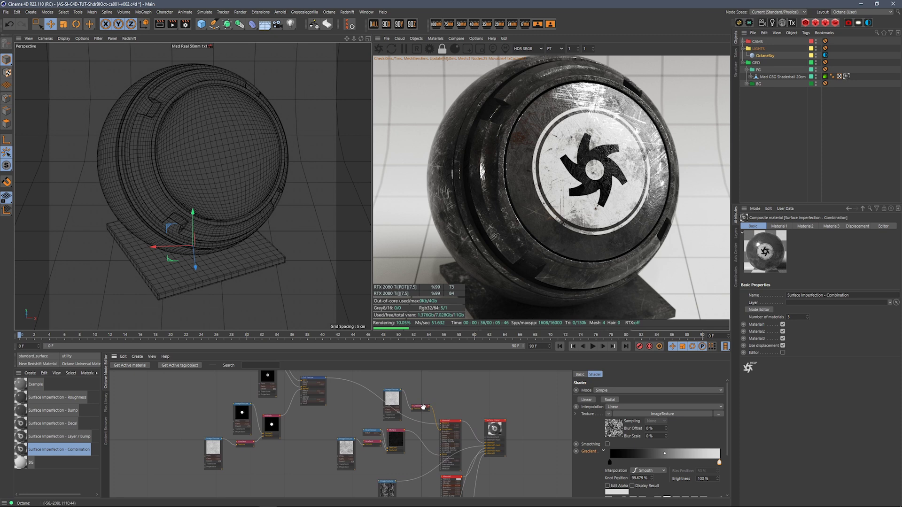
pyautogui.click(423, 407)
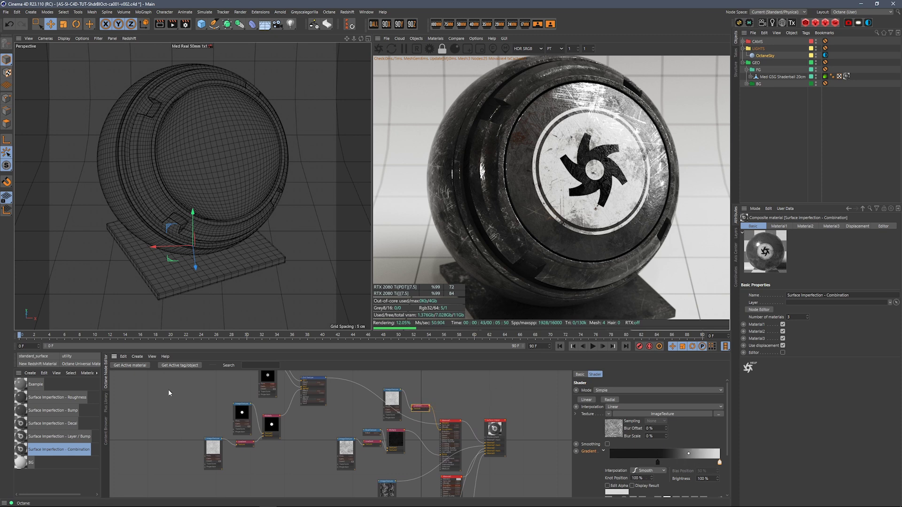
pyautogui.click(115, 404)
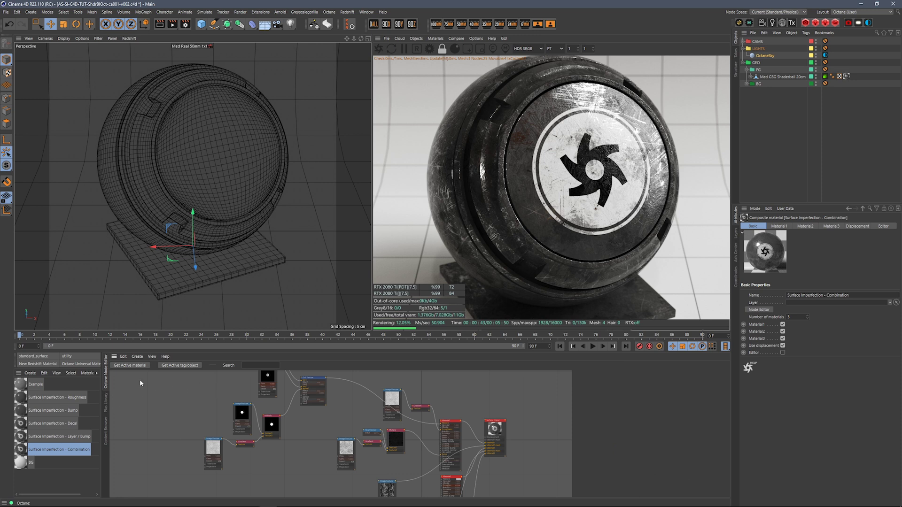
# - Browse the materials and HDRIs in the Plus Library, and return to the Combination material's node graph
pyautogui.click(106, 403)
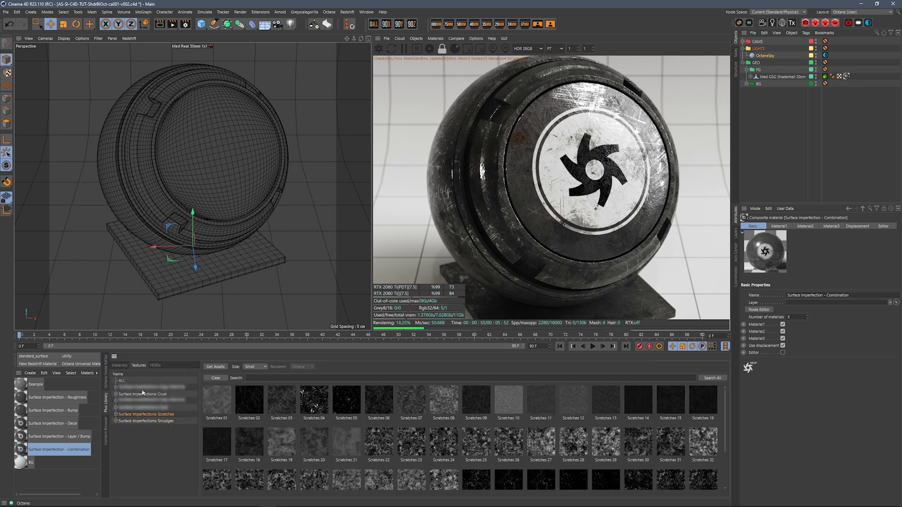
pyautogui.click(119, 366)
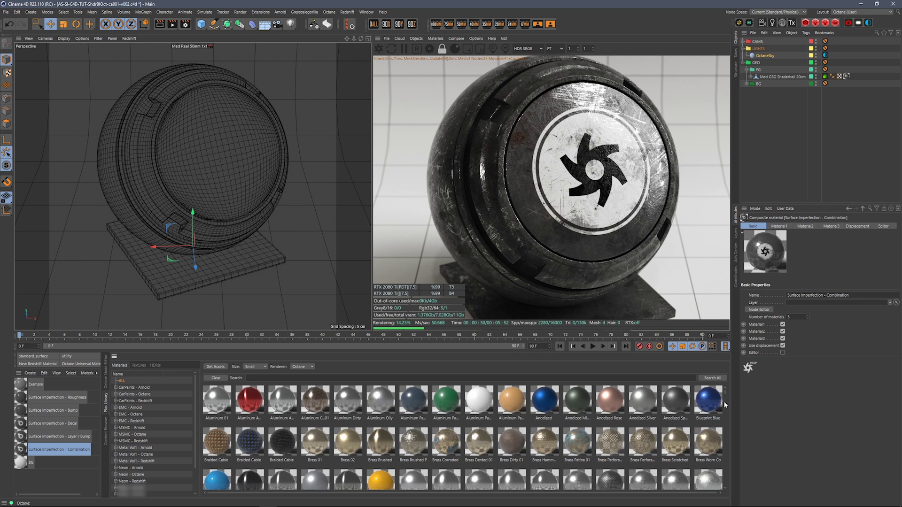
pyautogui.scroll(-5, 725, 405)
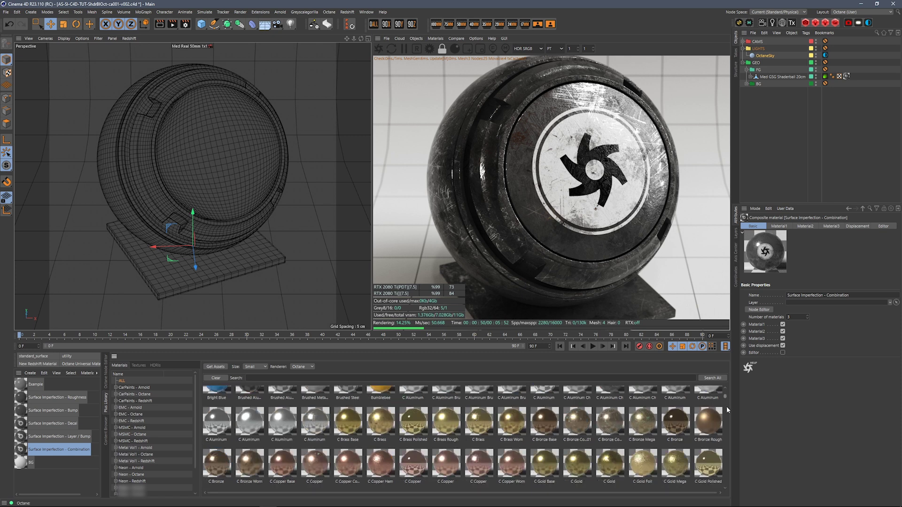
pyautogui.click(155, 366)
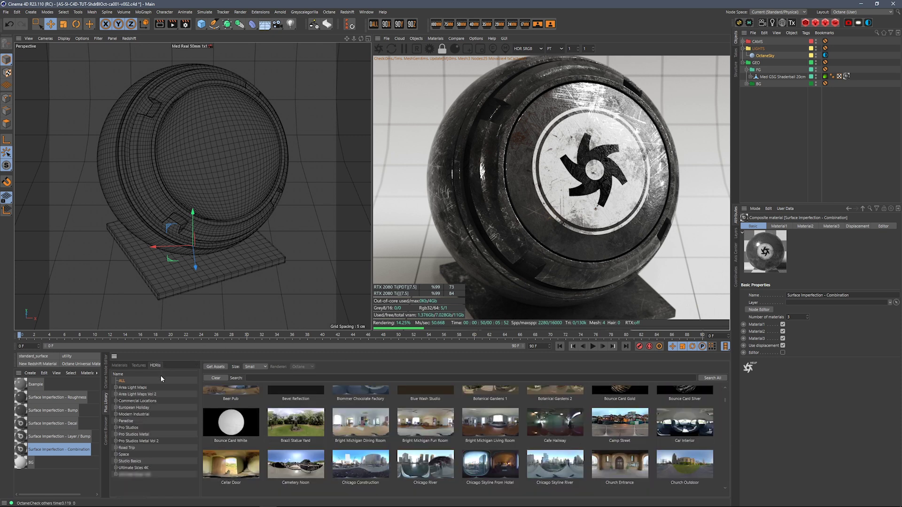
pyautogui.click(106, 375)
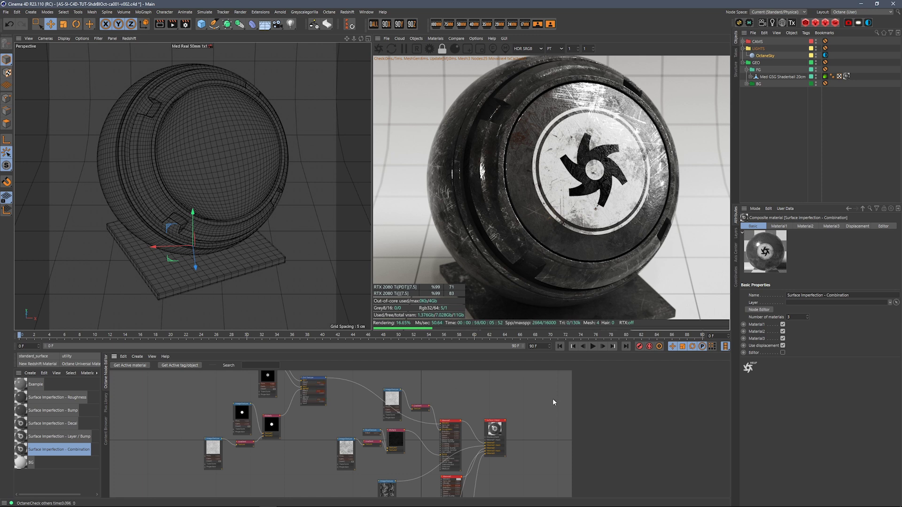